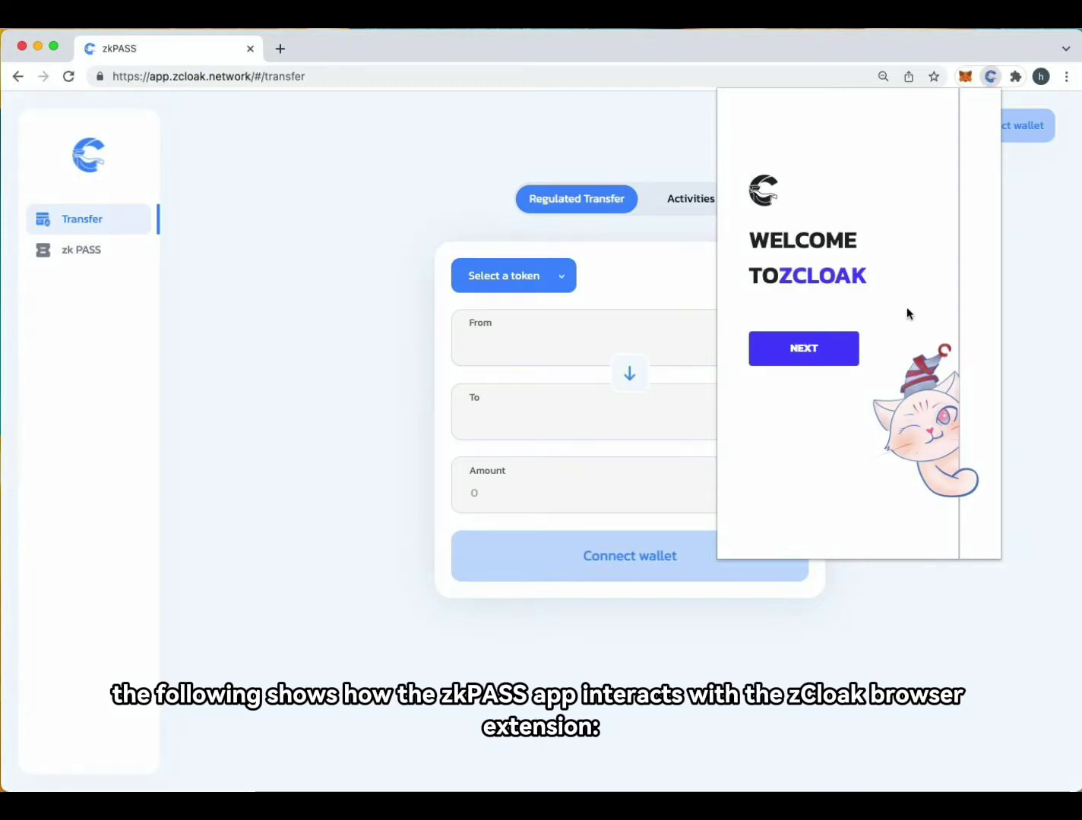
Register as a new zCloak user by entering and confirming a password
left_click(813, 360)
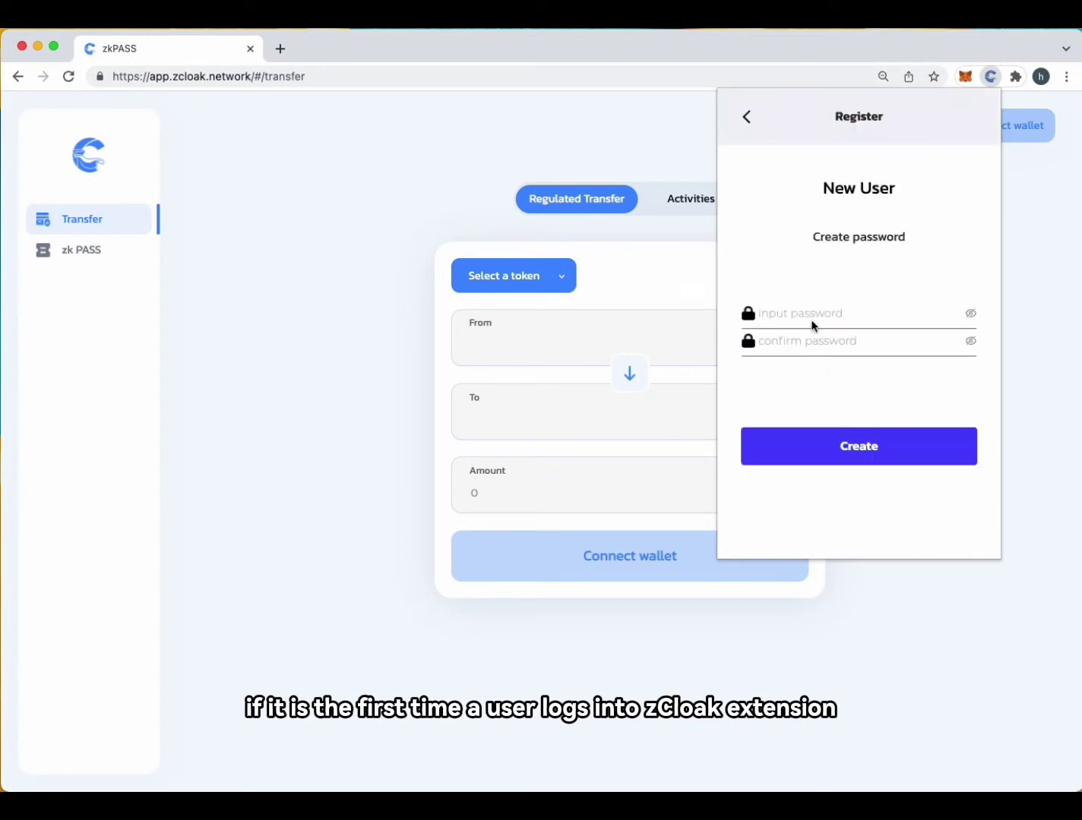
left_click(811, 319)
type("123456")
left_click(819, 348)
type("123456")
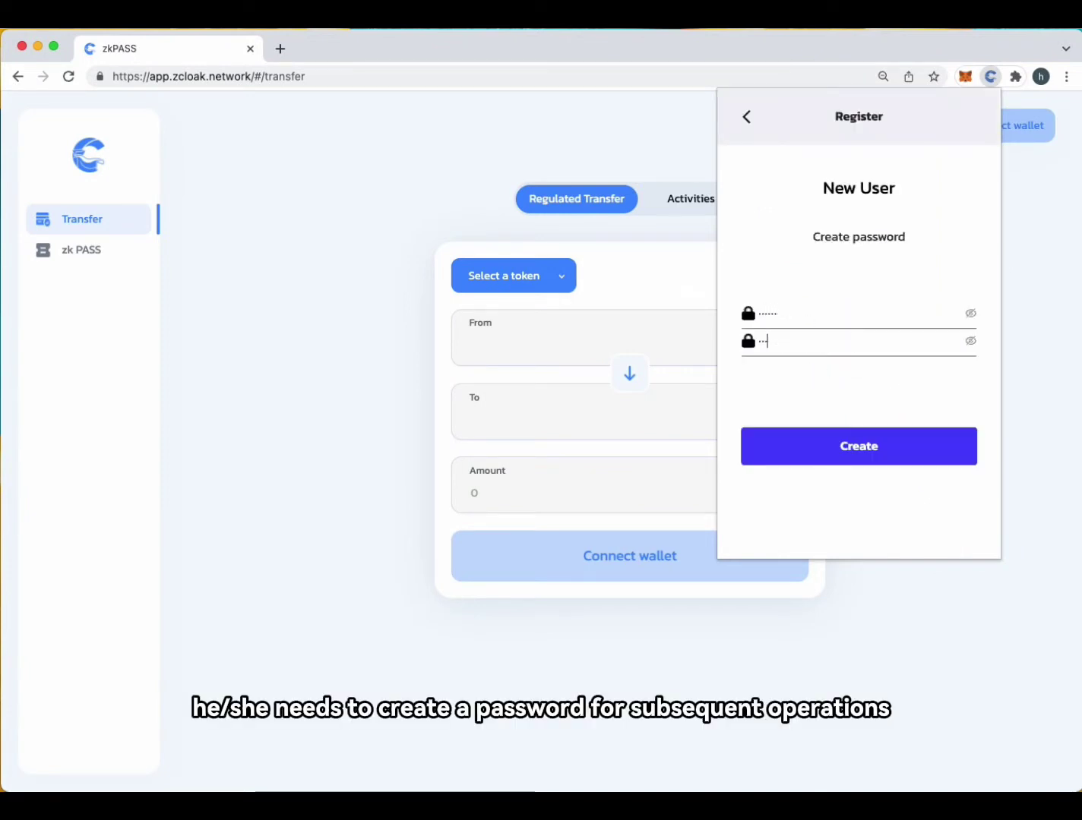
left_click(838, 456)
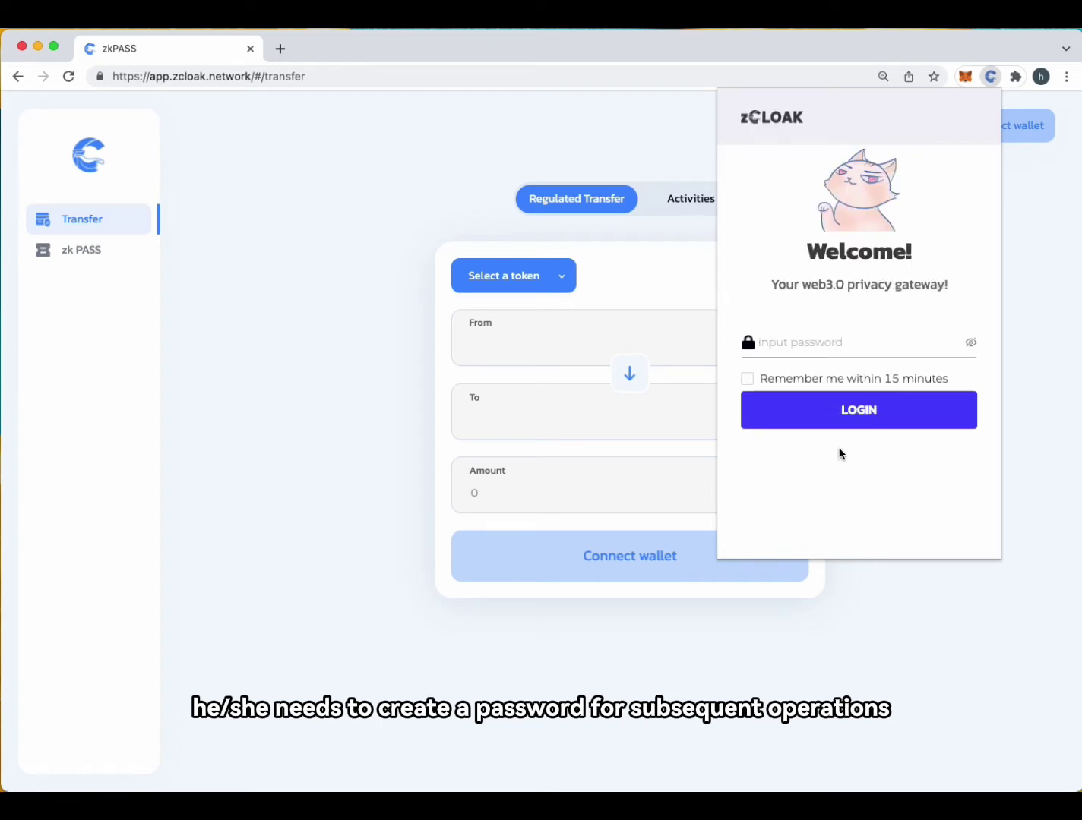
Log in to zCloak with the password, with Remember me ticked
left_click(858, 343)
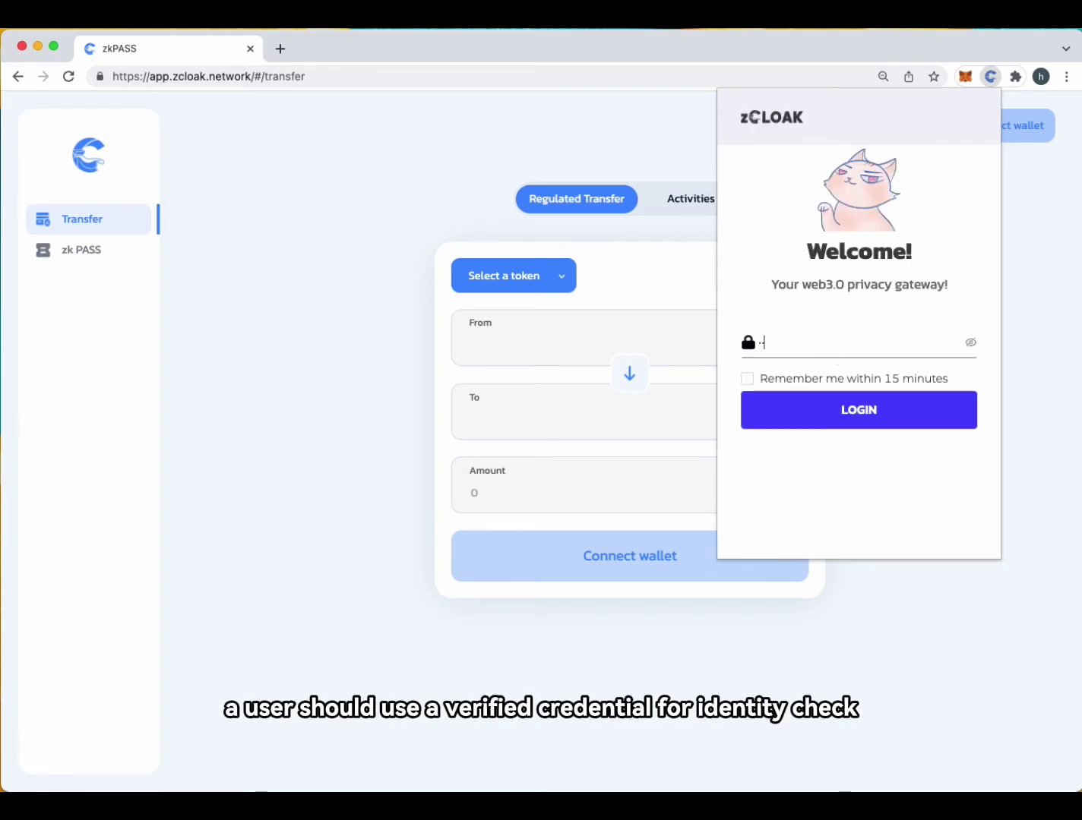
type("123456")
left_click(824, 384)
left_click(840, 414)
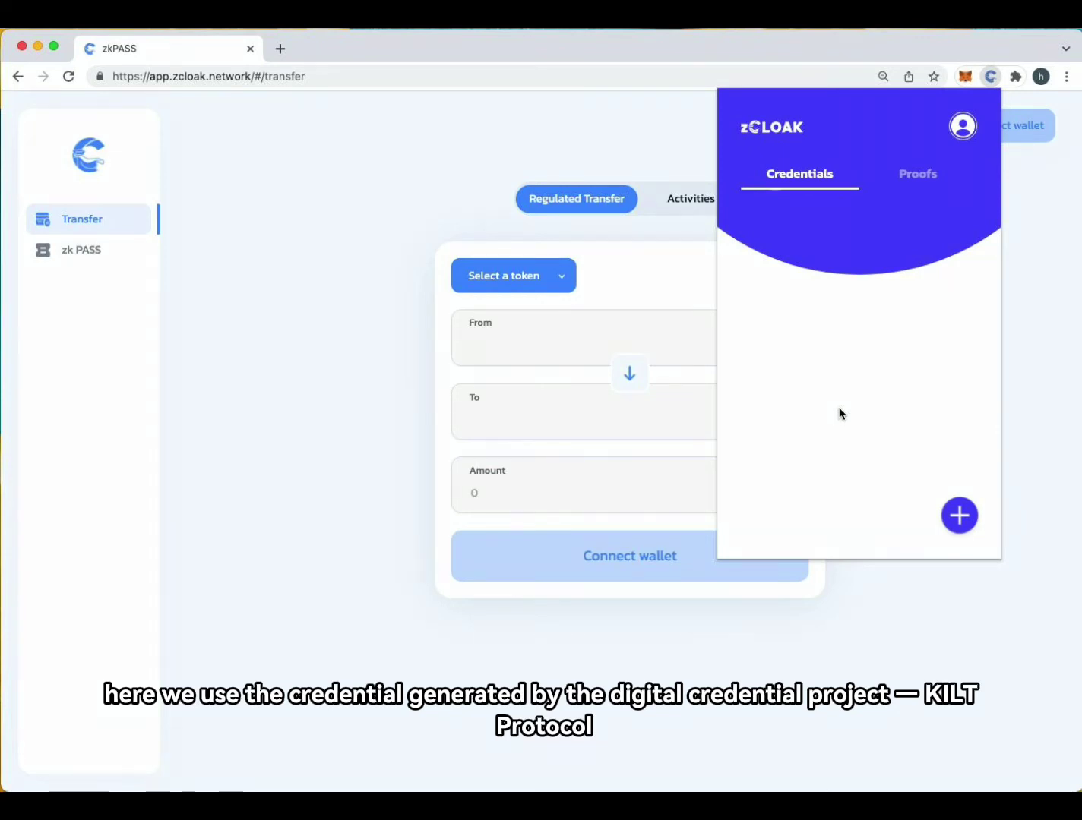
Import identity_card.json as a new credential in zCloak
left_click(959, 515)
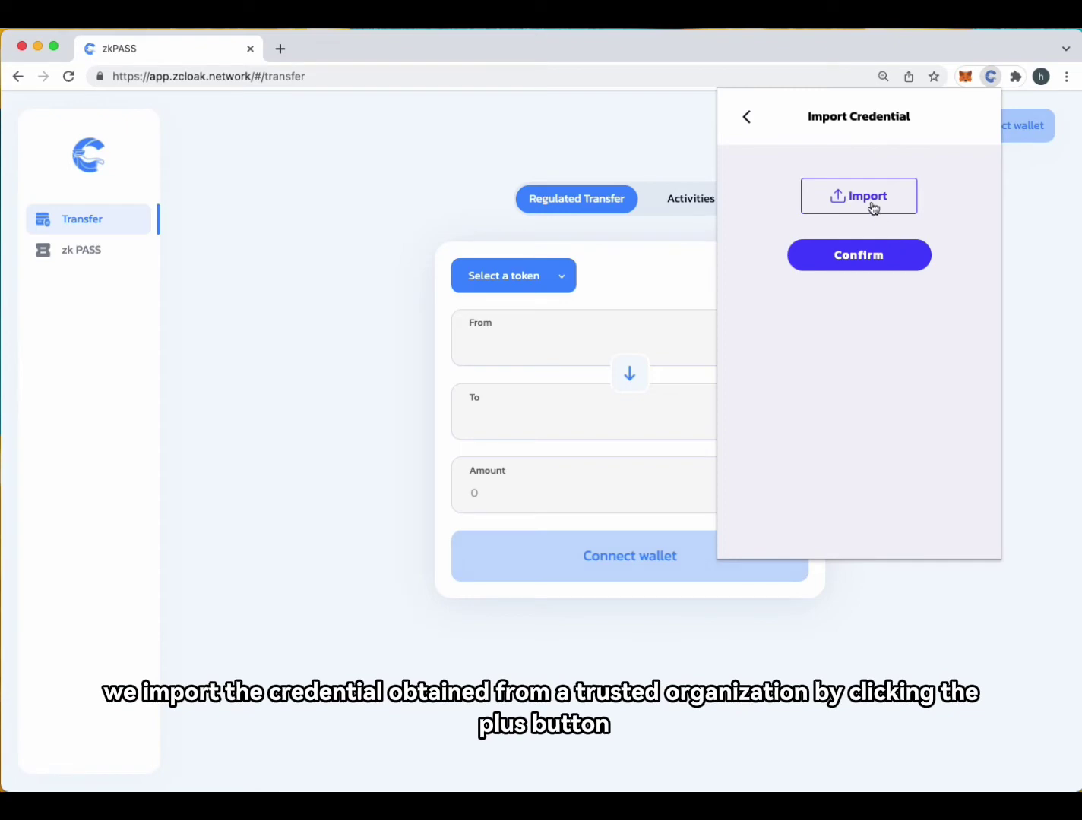
left_click(872, 202)
double_click(799, 229)
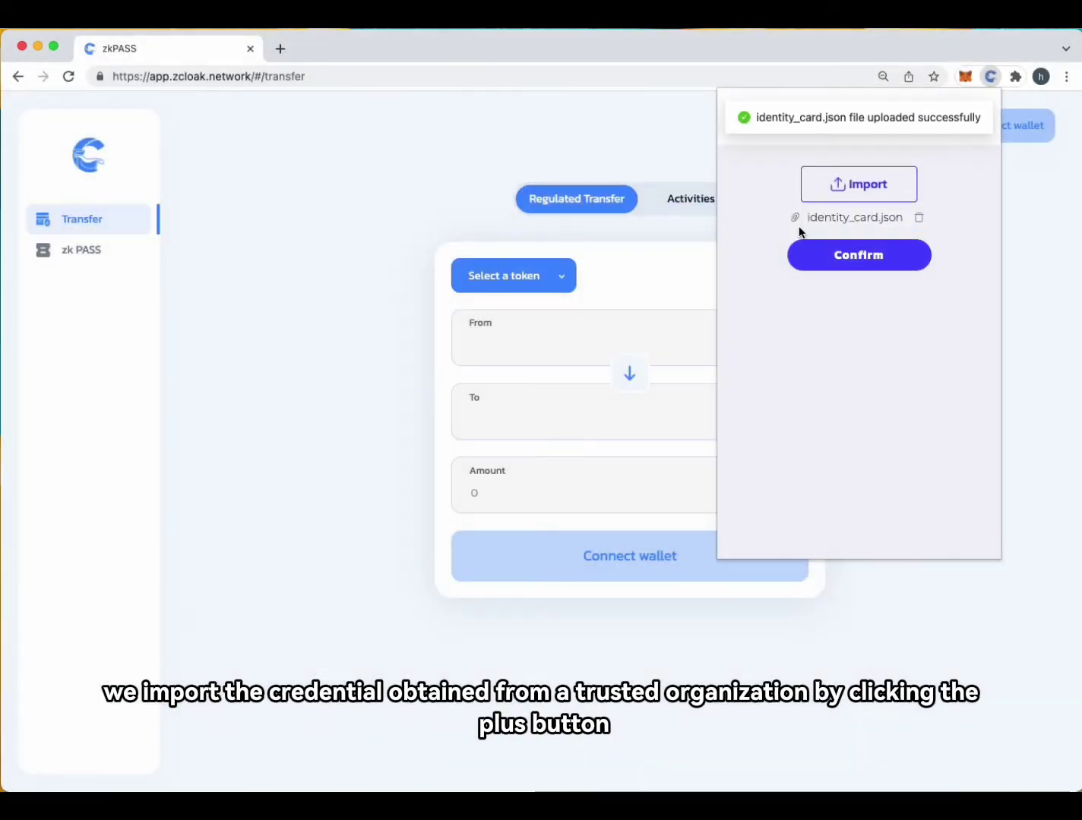
left_click(872, 262)
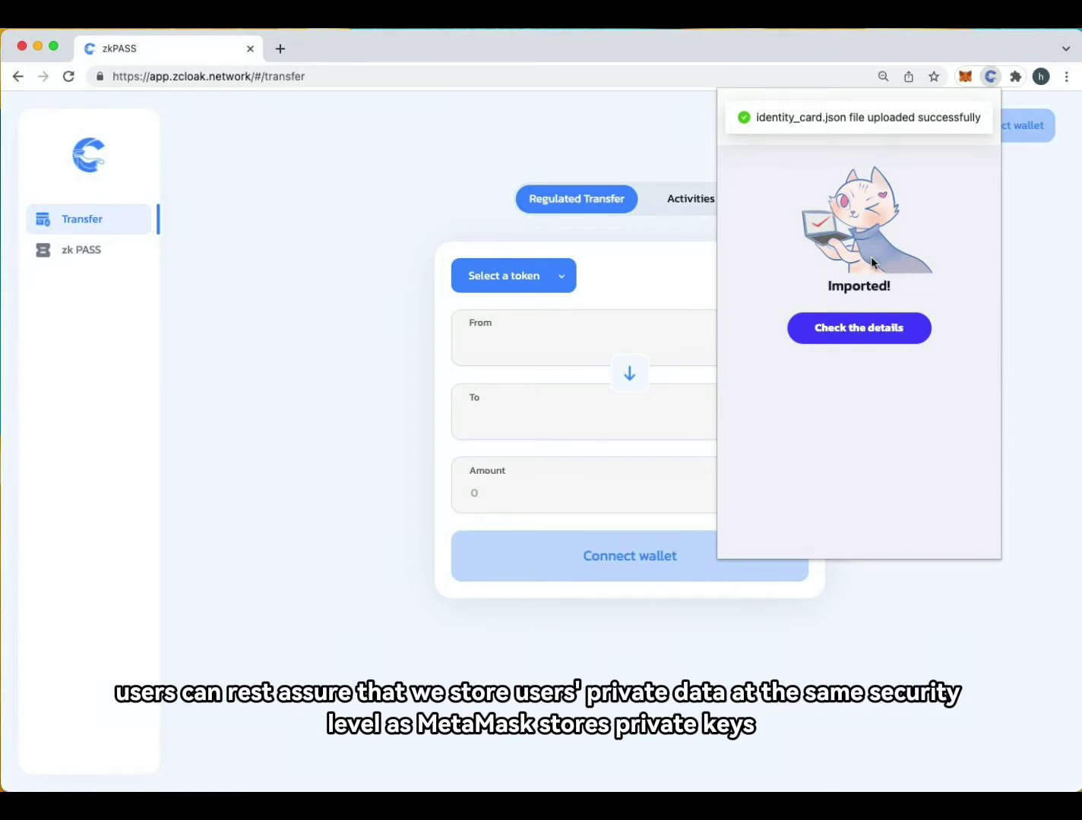
Review the imported credential's details, then return to the credentials list
left_click(862, 334)
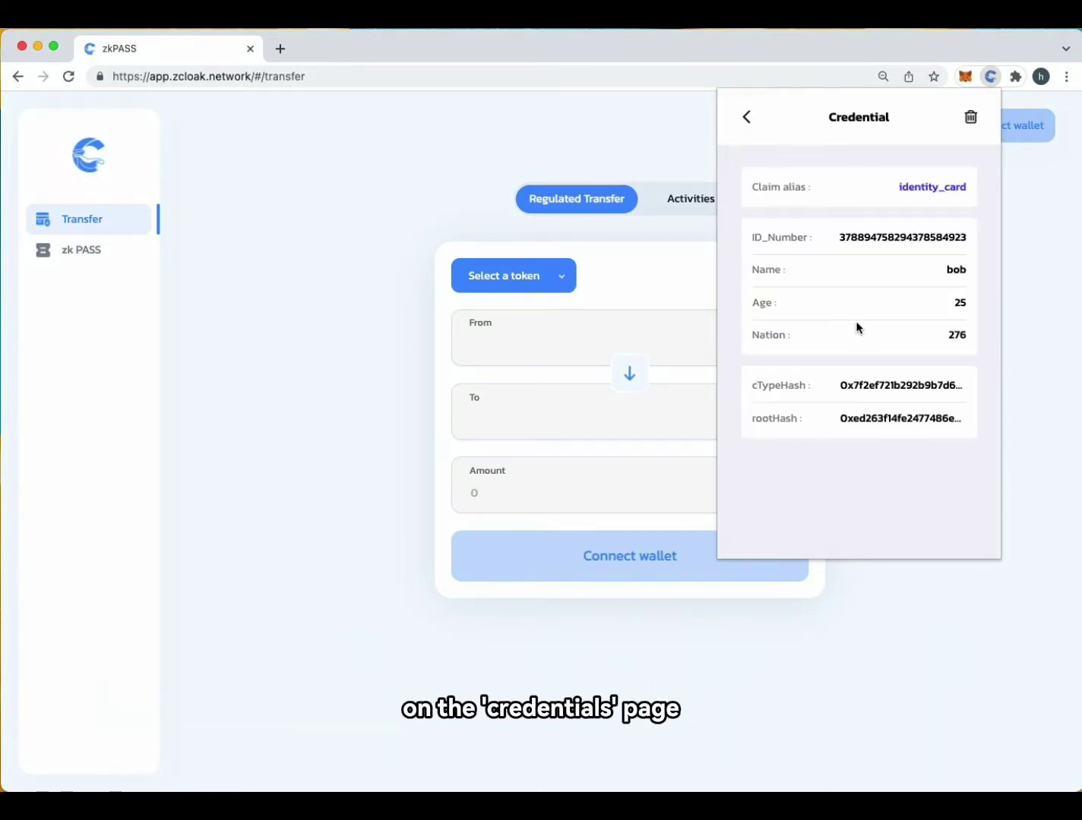
left_click(746, 118)
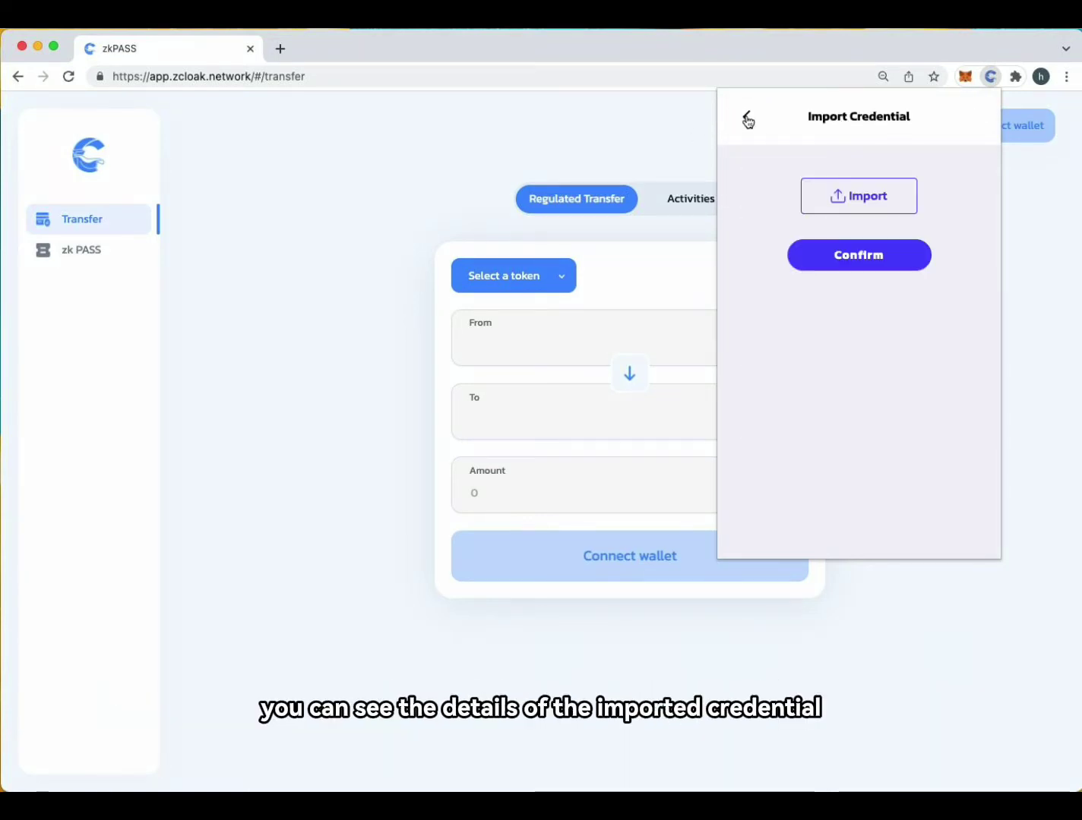
left_click(748, 120)
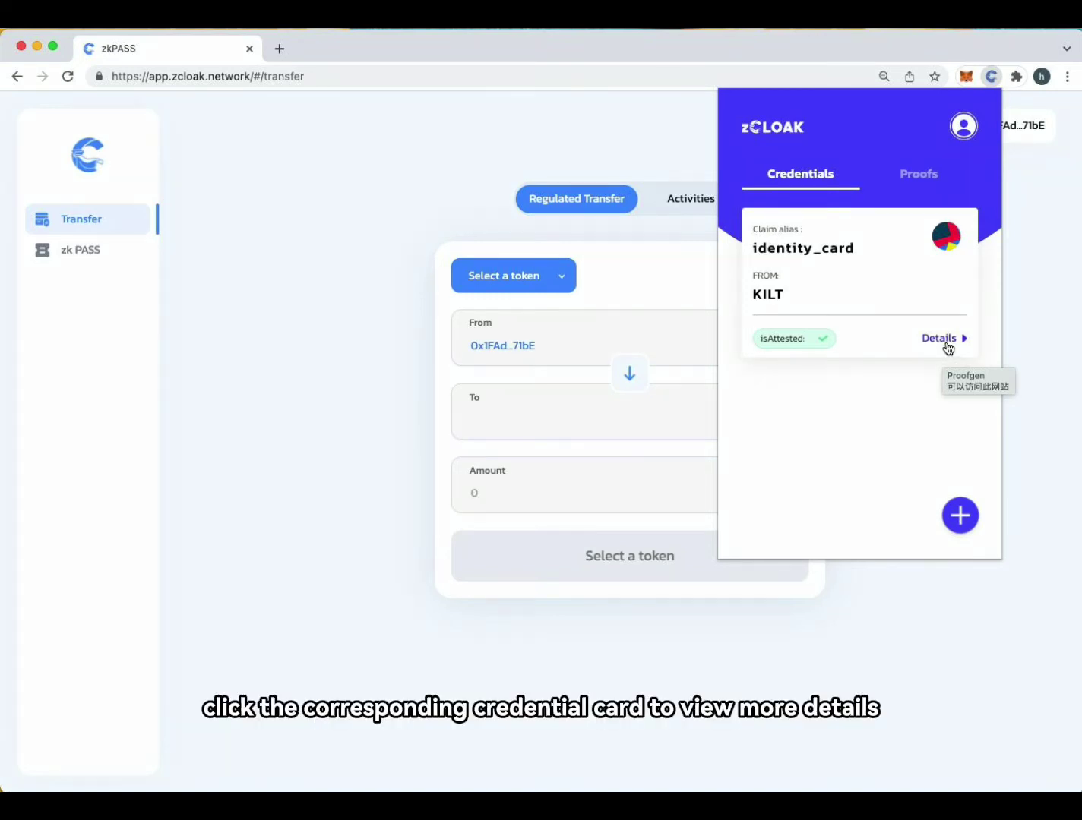
View the identity_card credential details, go back, and close the zCloak popup
left_click(948, 345)
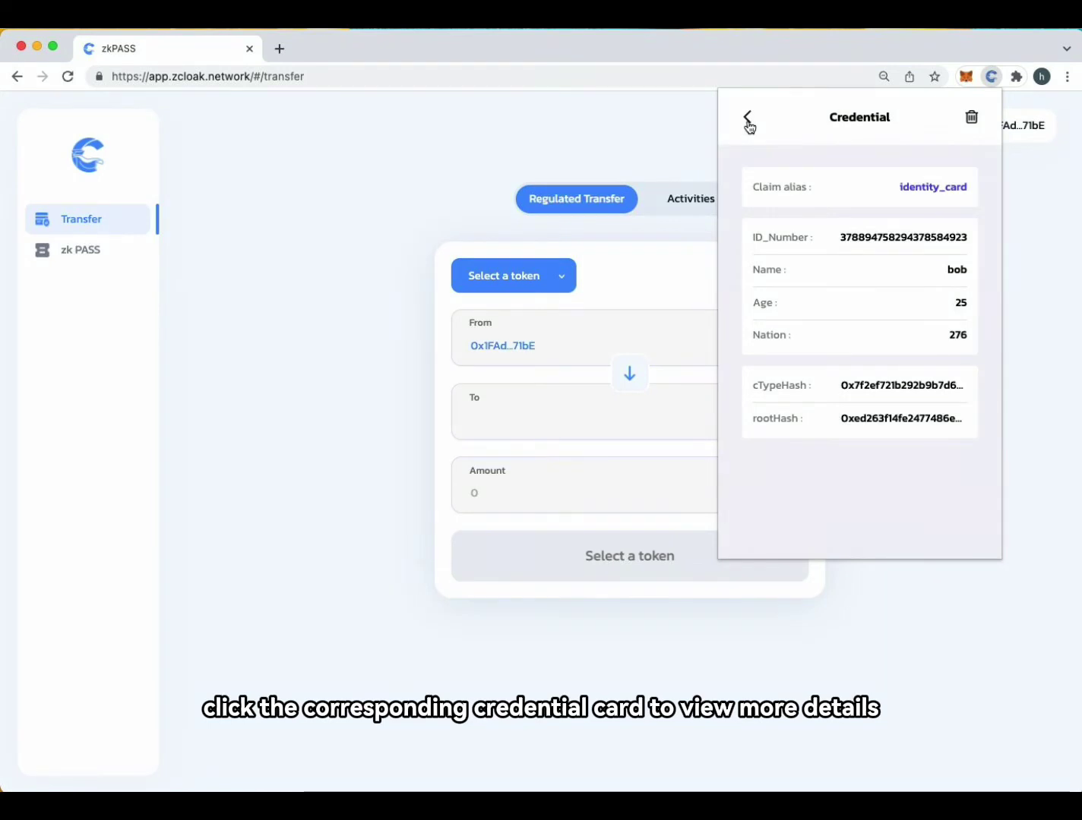
left_click(747, 119)
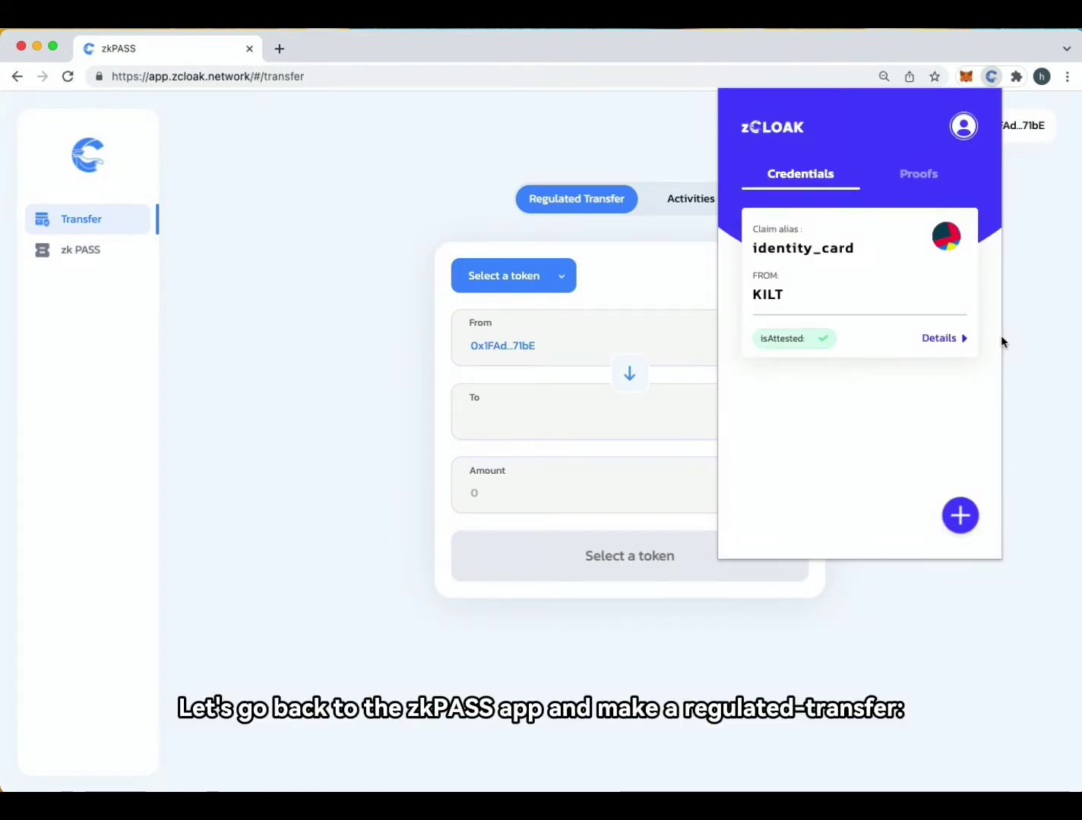
left_click(924, 249)
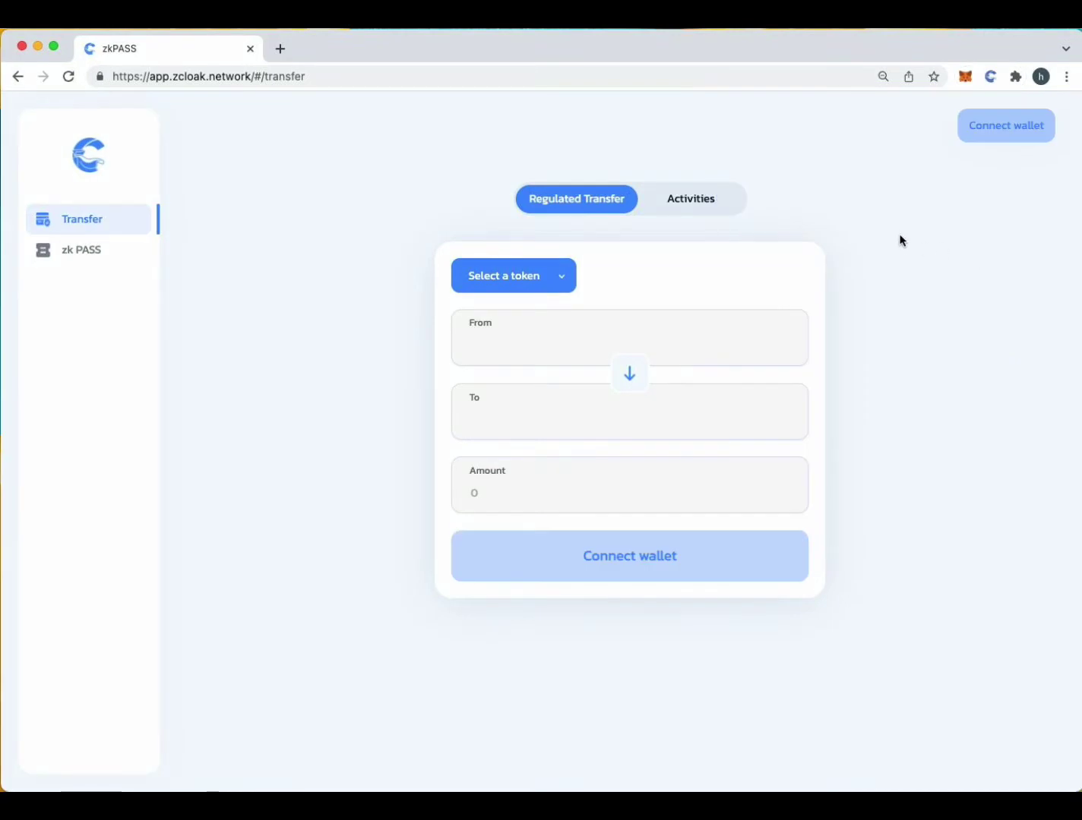
Connect MetaMask with the Sender and Receiver accounts and select USDT as the token
left_click(967, 137)
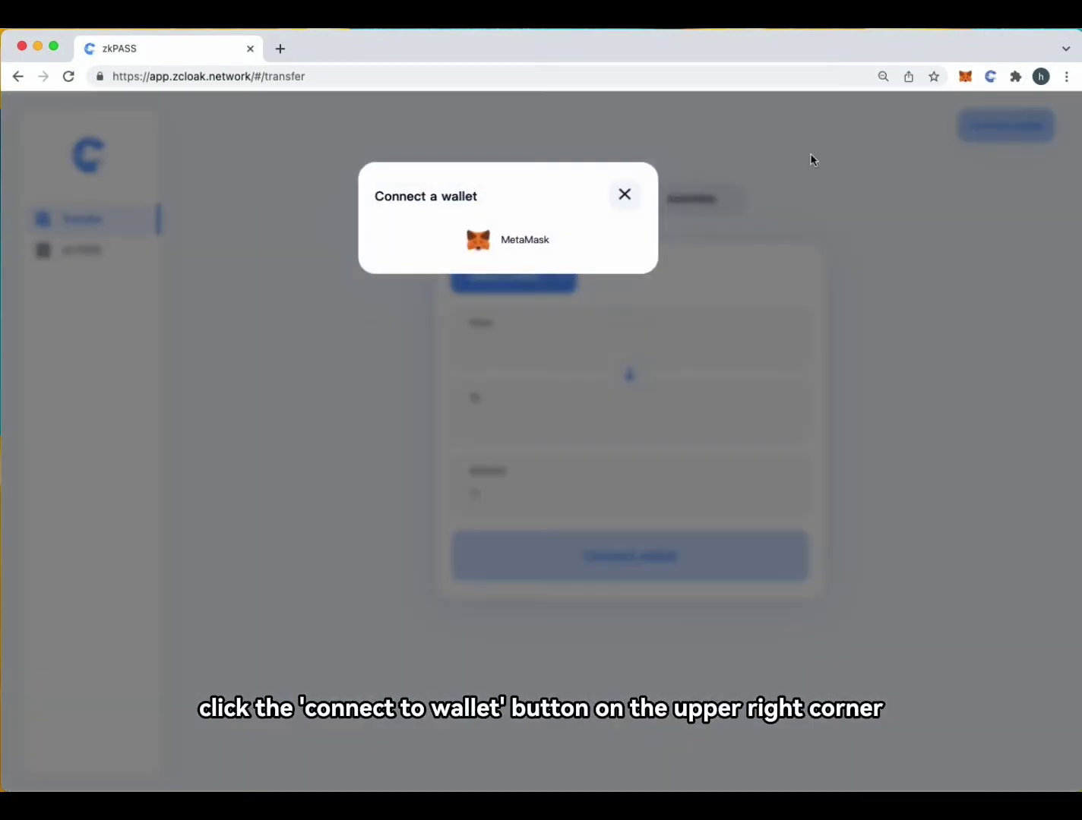
left_click(507, 250)
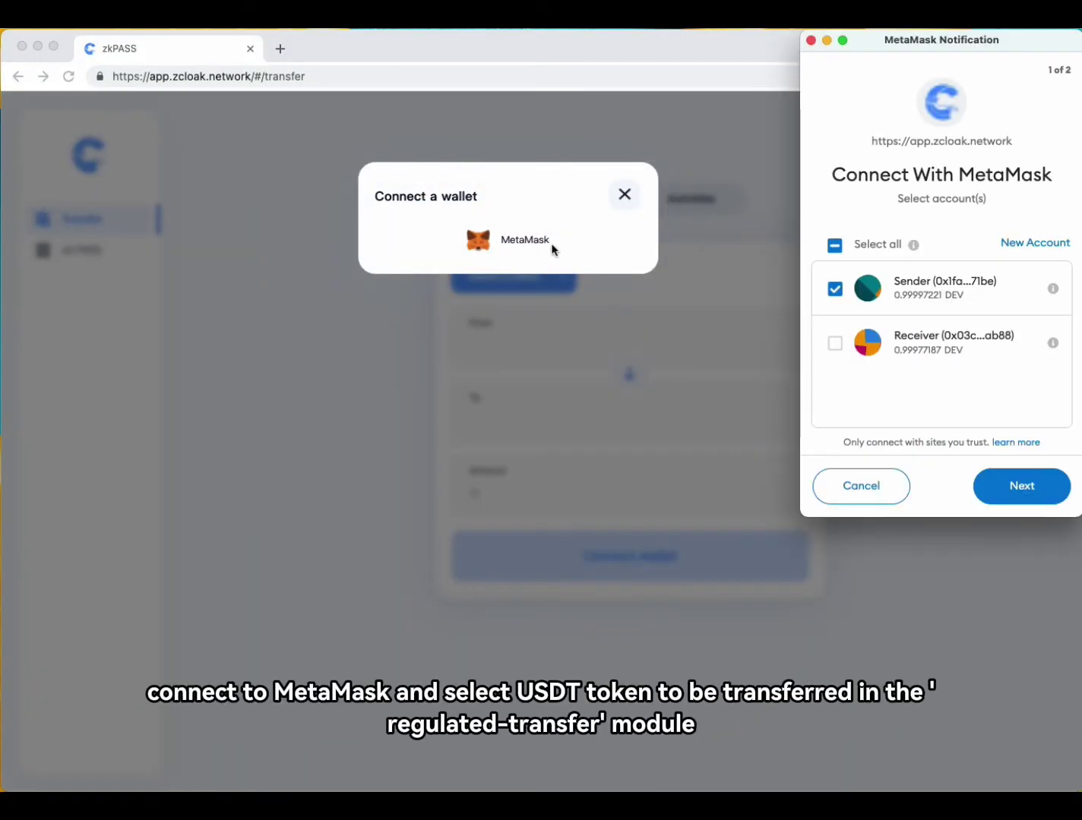
left_click(834, 343)
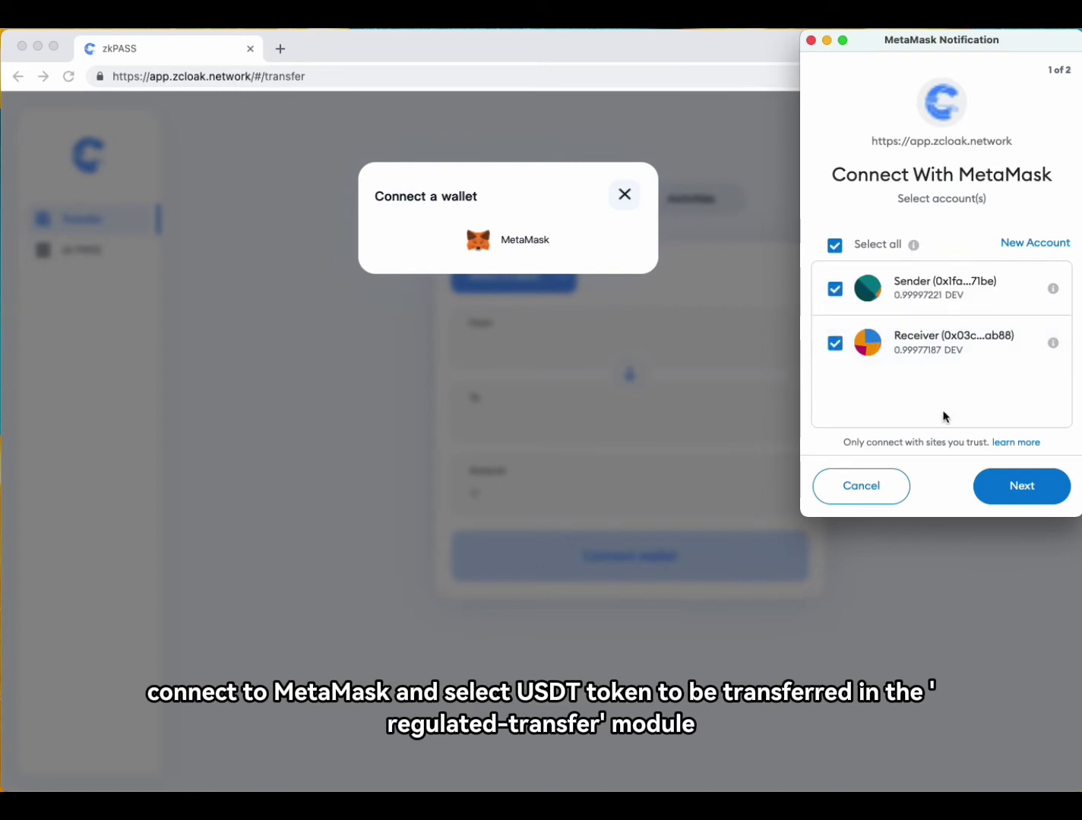
left_click(1019, 490)
left_click(1017, 490)
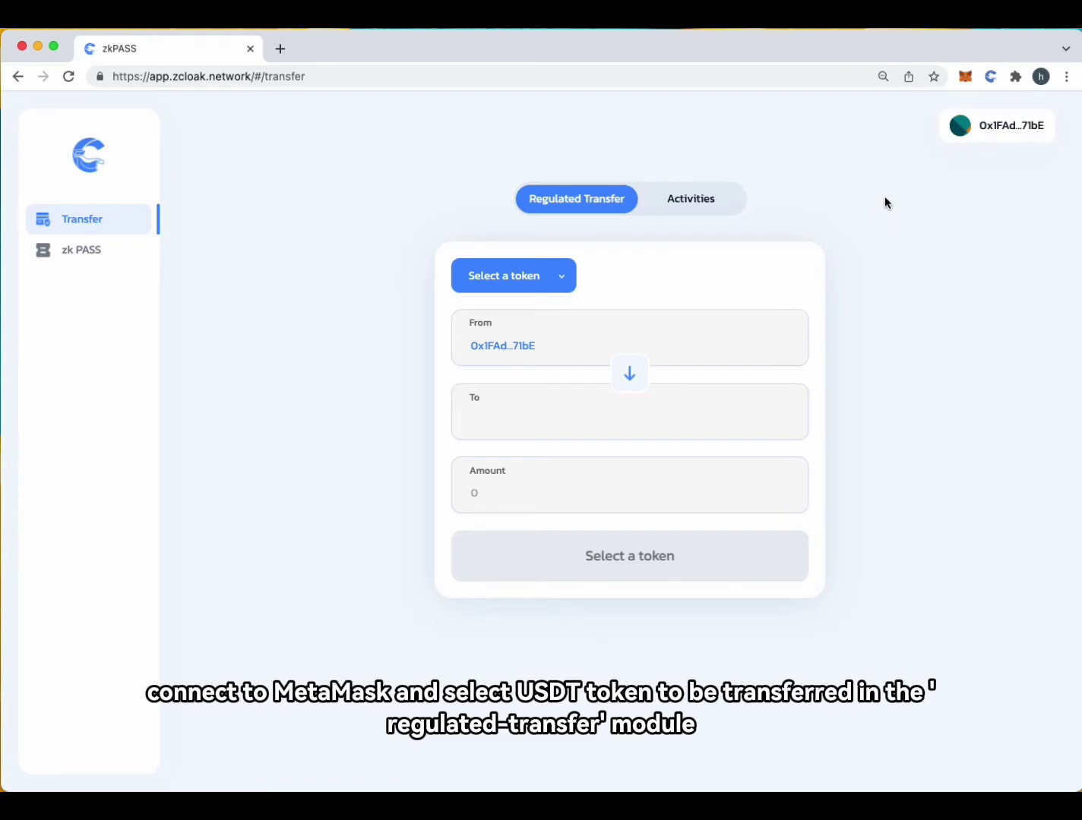
left_click(539, 269)
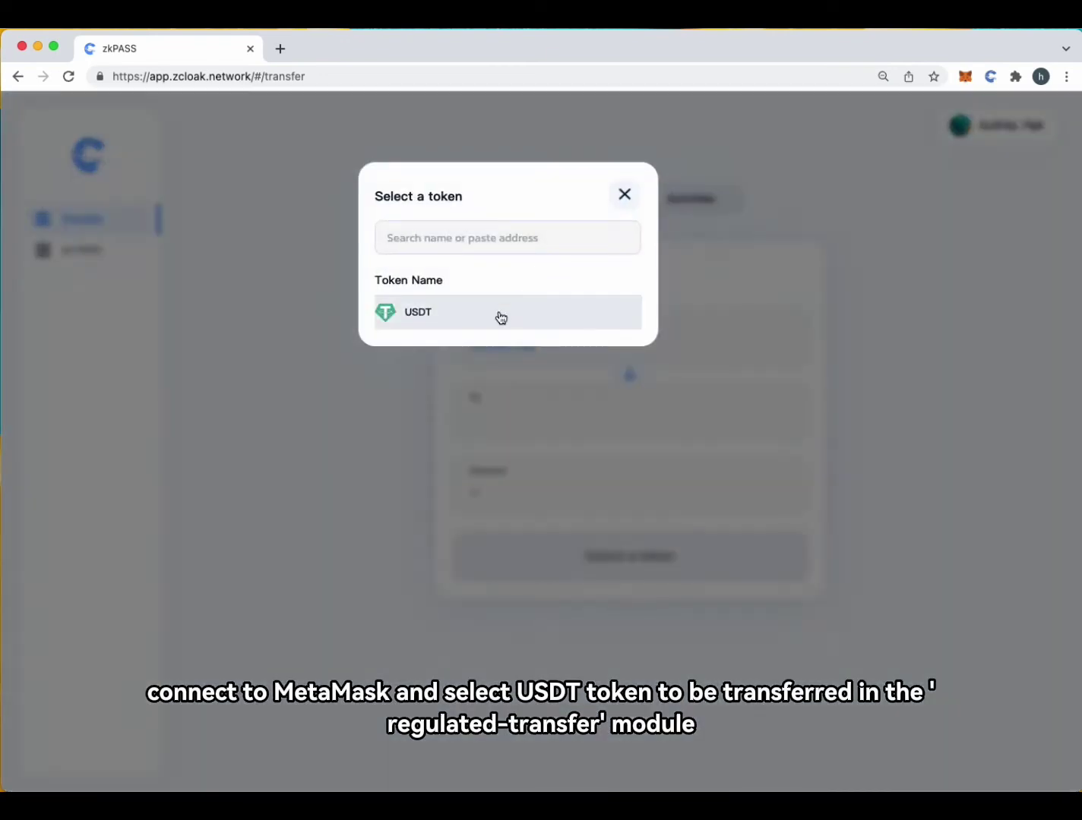
left_click(496, 323)
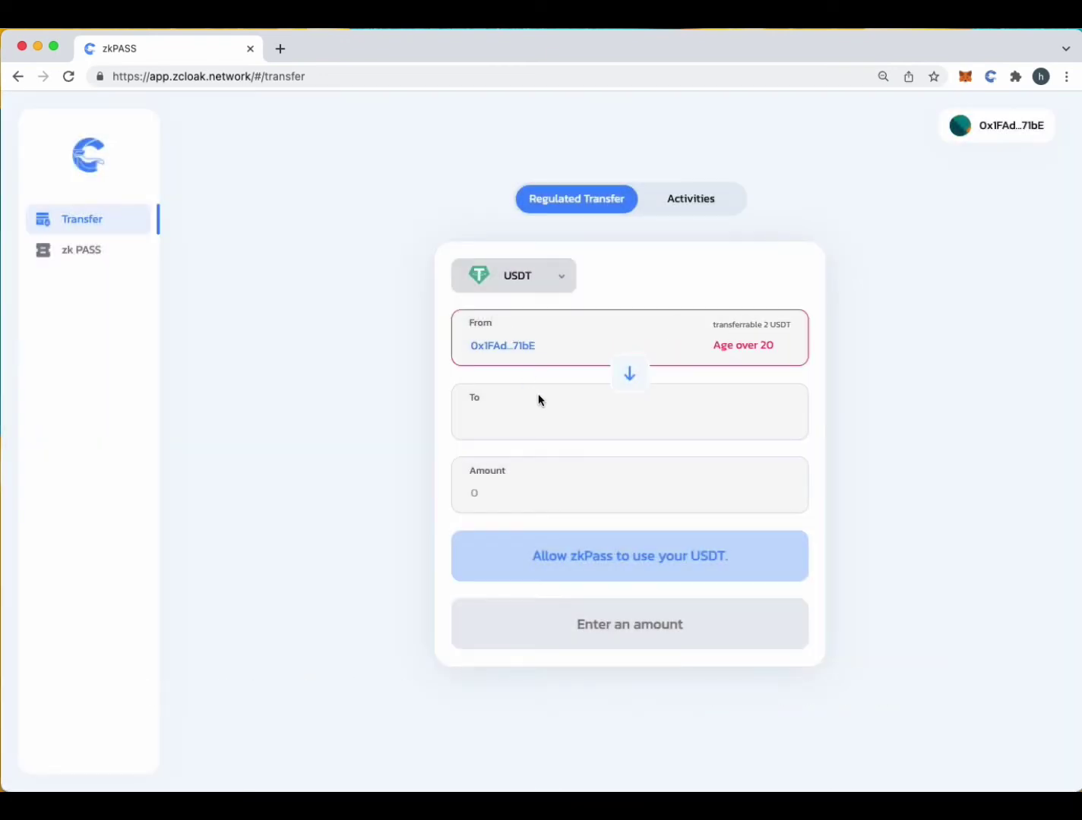
Allow zkPASS to use the sender's USDT and approve it in MetaMask
left_click(664, 555)
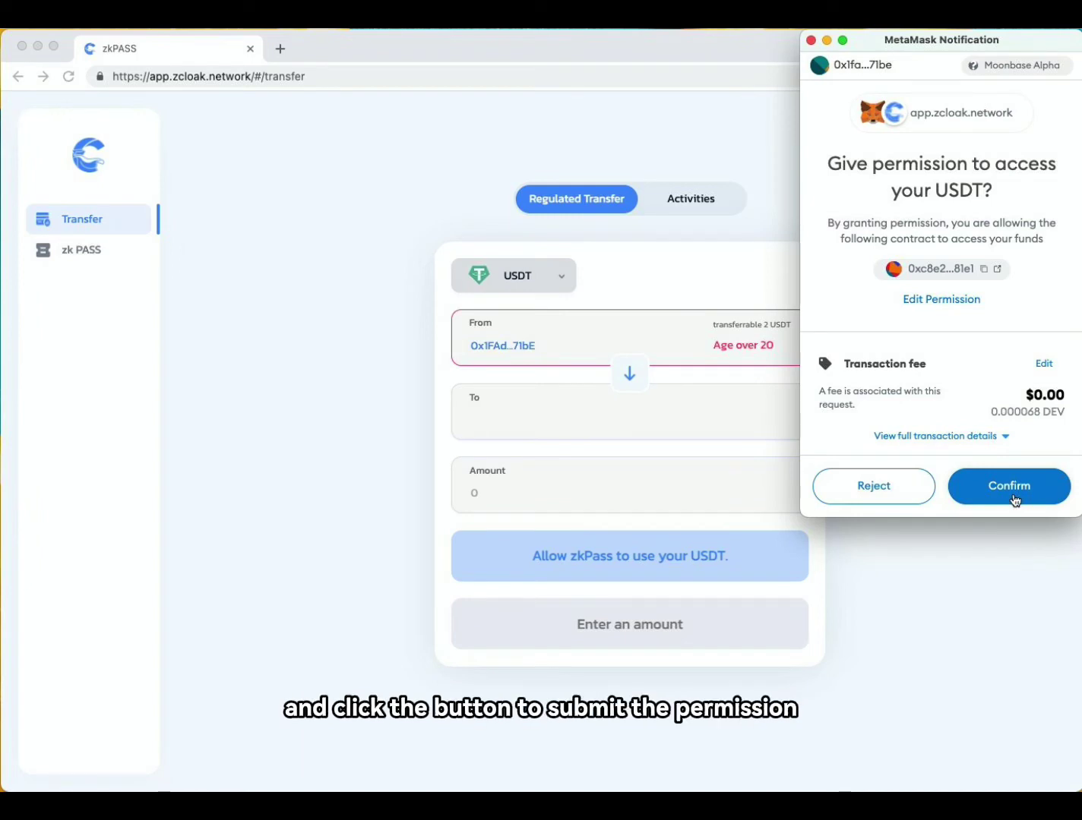
left_click(1013, 499)
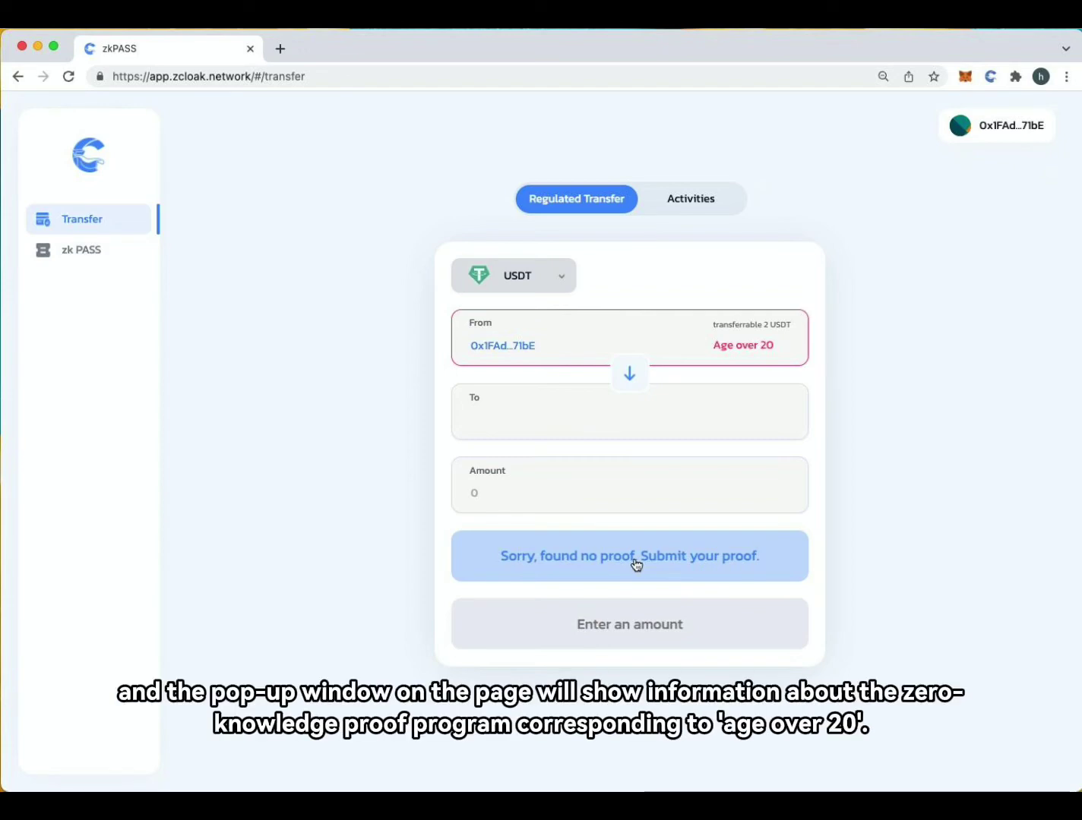
Generate the Age over 20 proof from the identity_card credential, authorising with the zCloak password
left_click(636, 562)
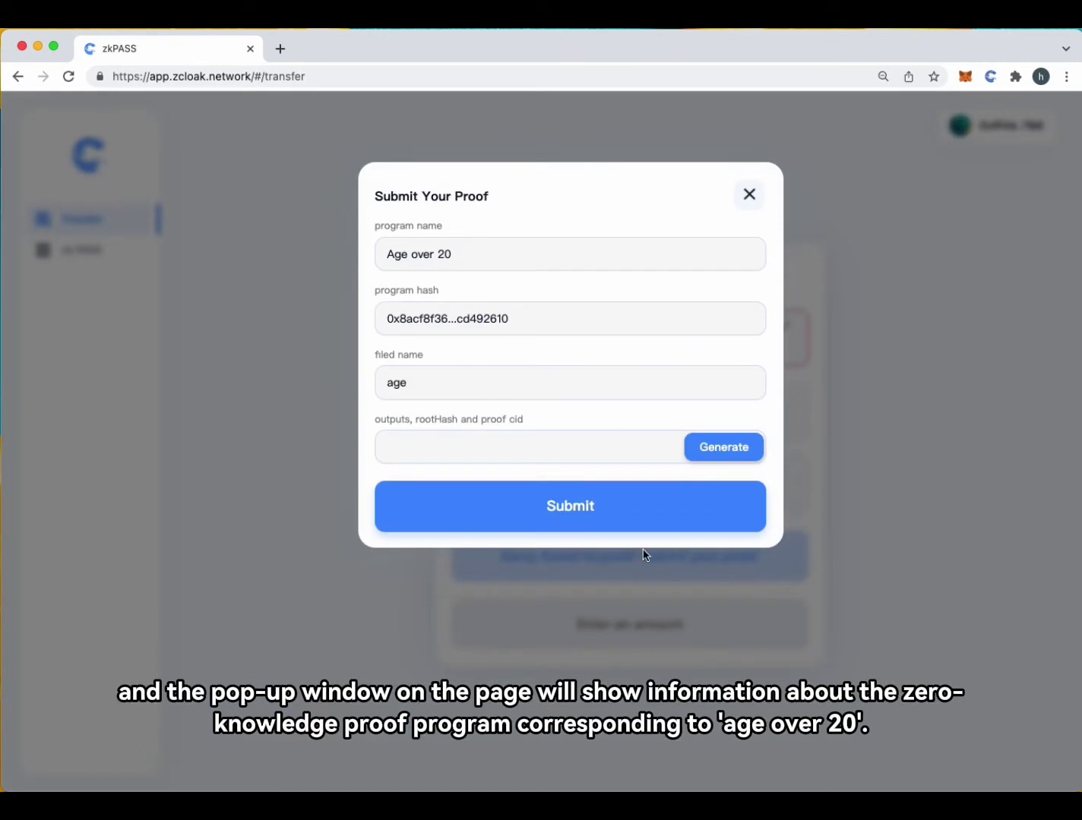
left_click(731, 447)
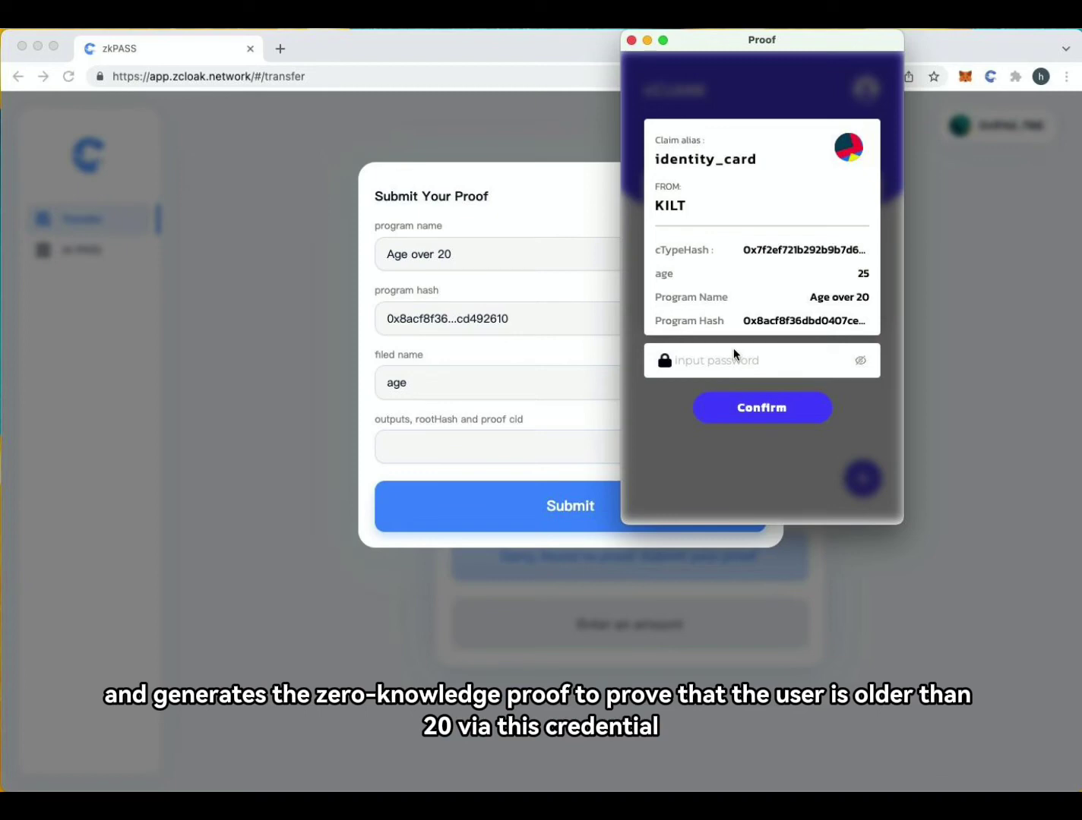
left_click(734, 354)
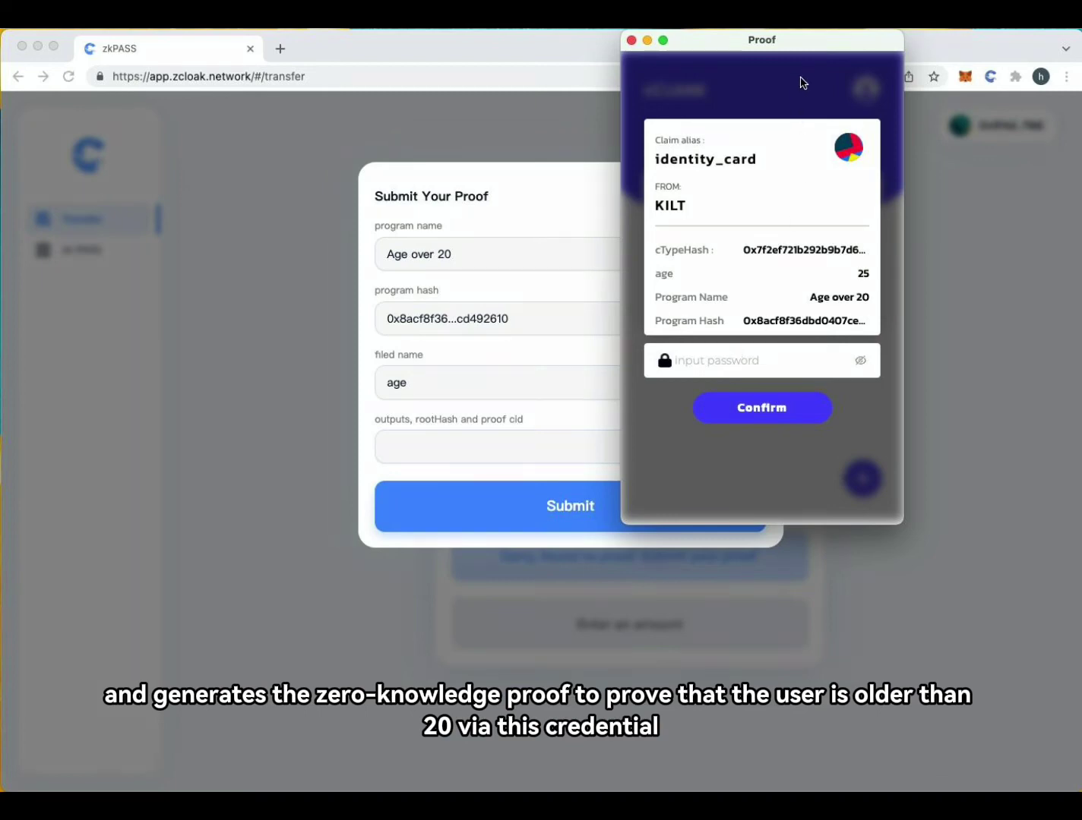
type("••••••")
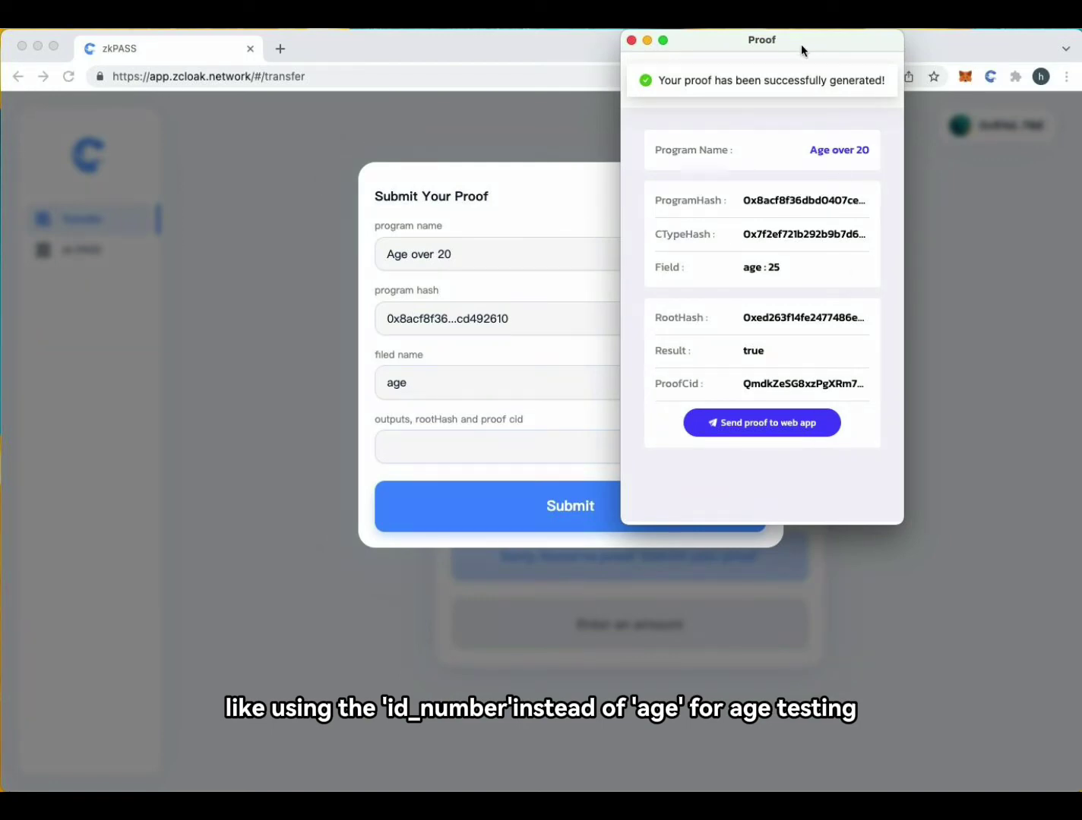
left_click_drag(801, 44, 853, 73)
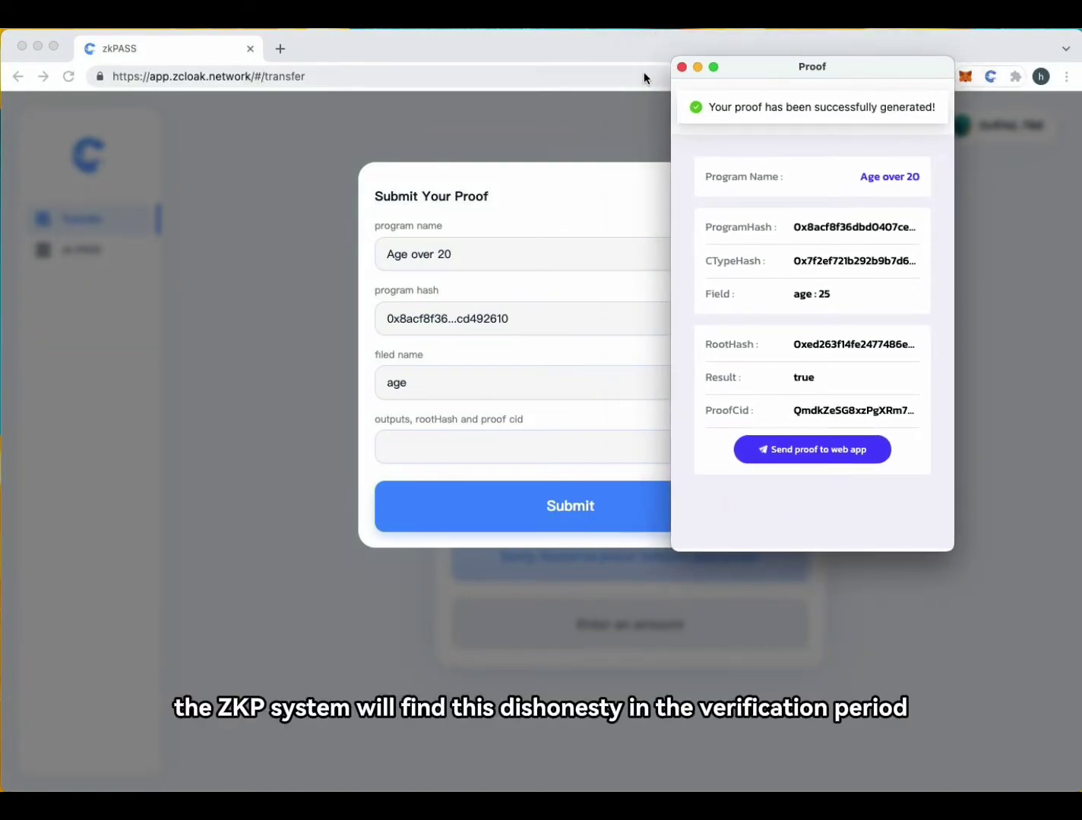
left_click(681, 67)
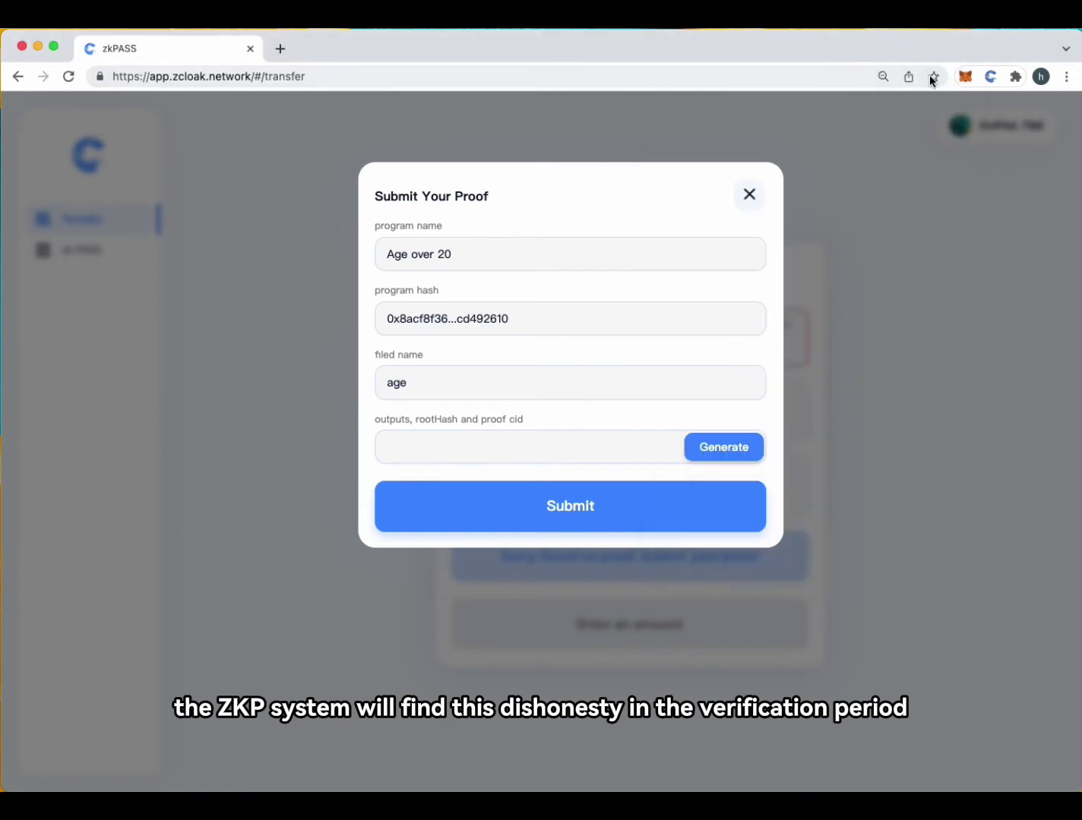
Send the generated Age over 20 proof from zCloak into the zkPASS form and submit it
left_click(991, 77)
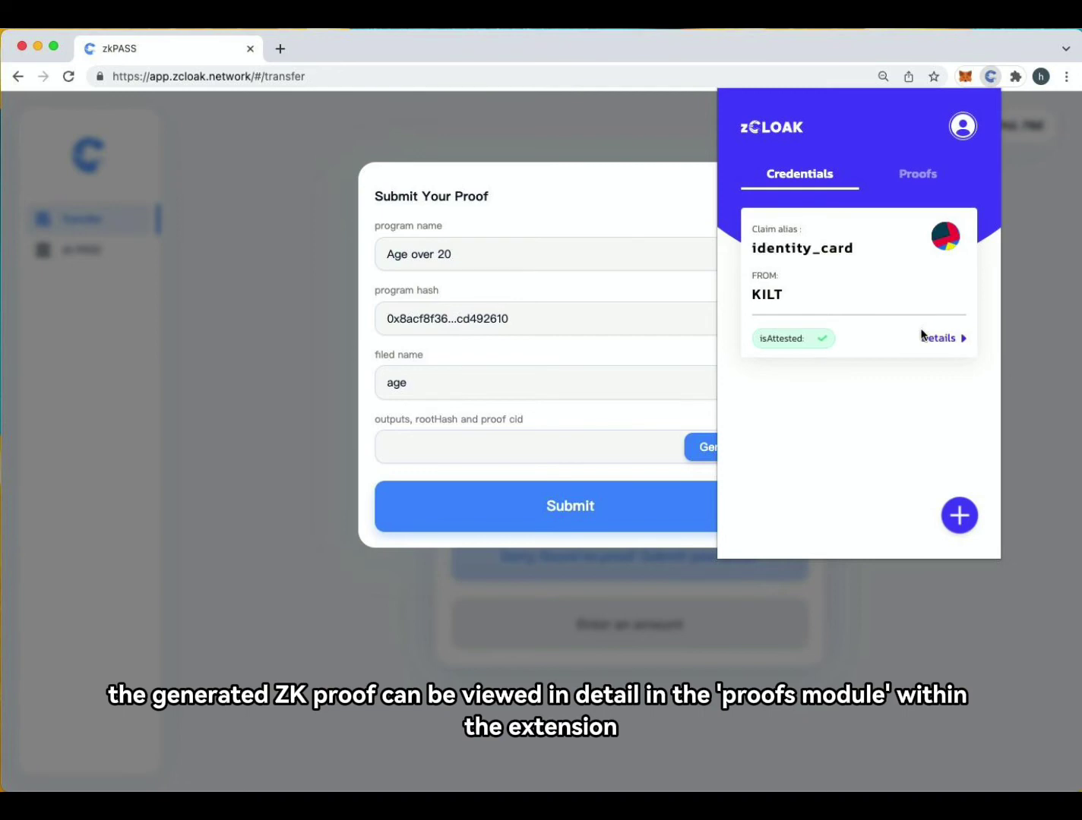
left_click(919, 172)
left_click(863, 357)
left_click(875, 460)
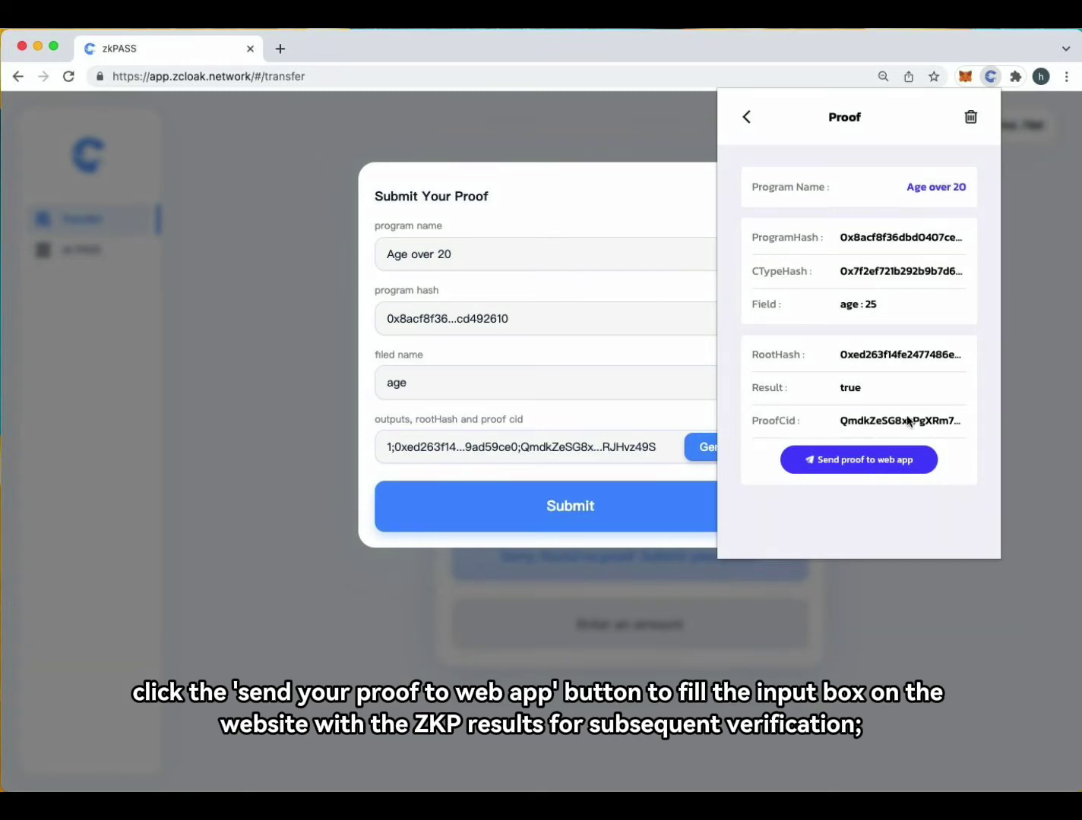
left_click(536, 390)
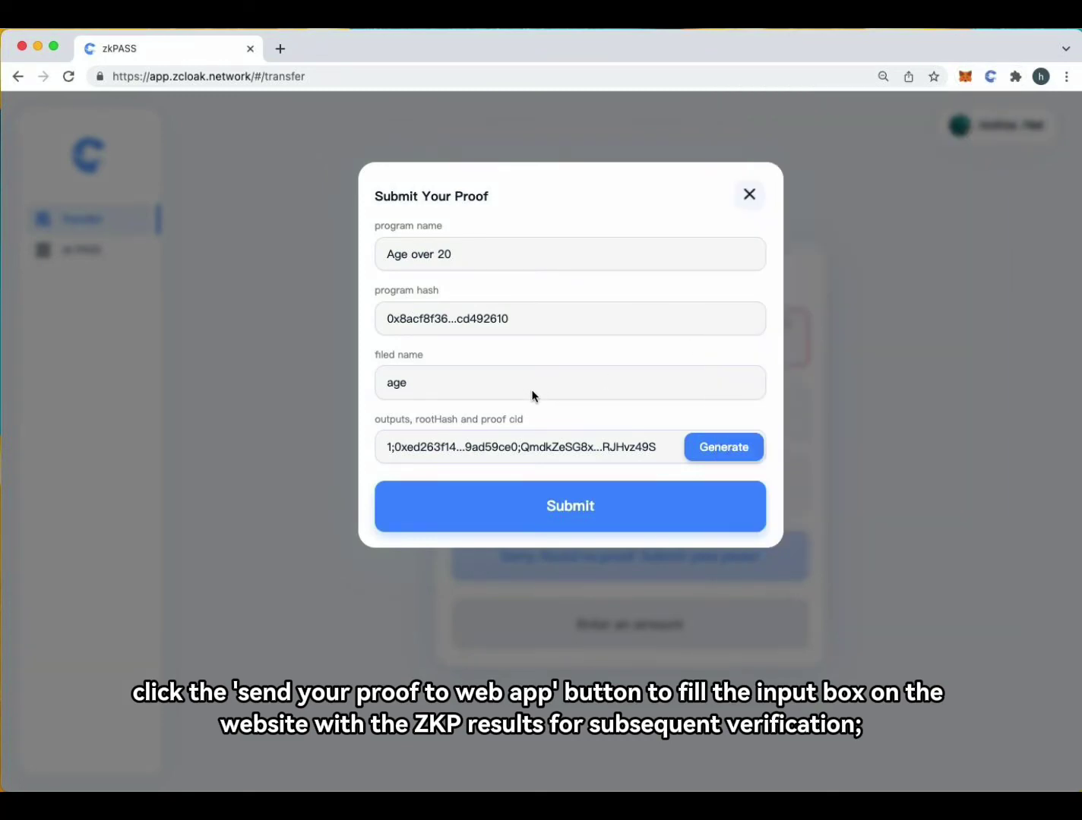
left_click(597, 514)
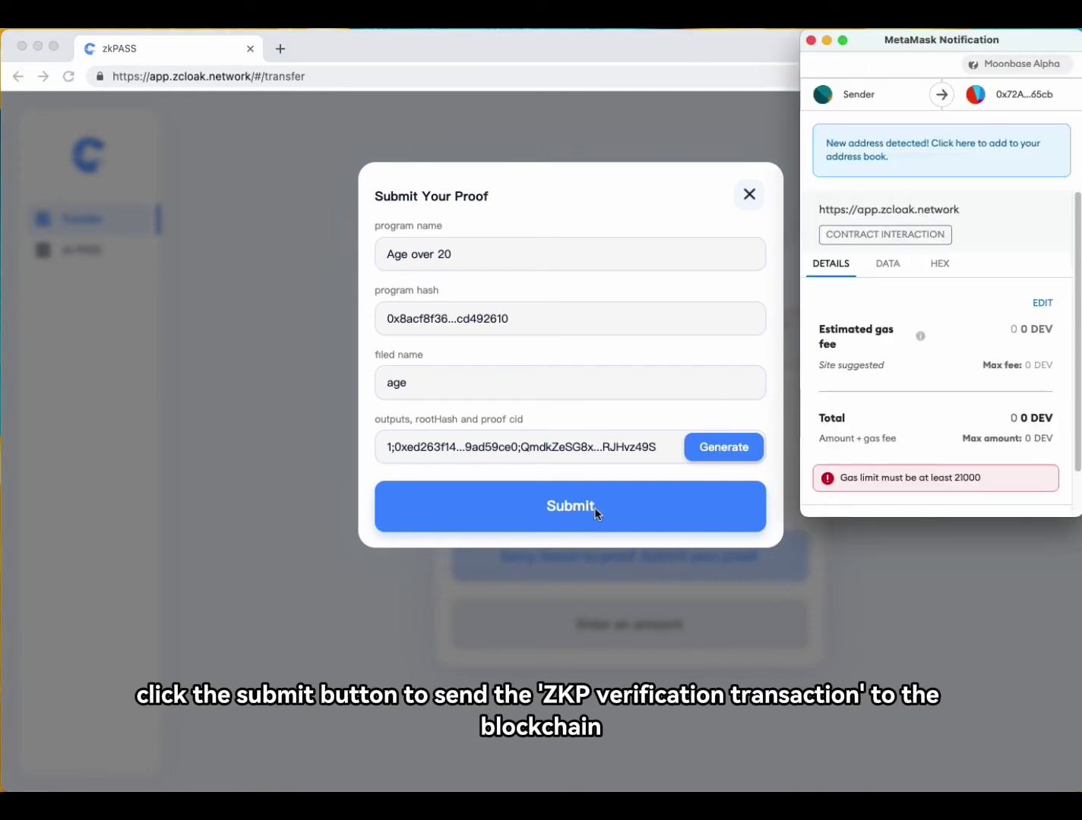
Confirm the proof verification transaction in MetaMask until Submit Success appears
scroll(1019, 376, "down", 1)
left_click(999, 498)
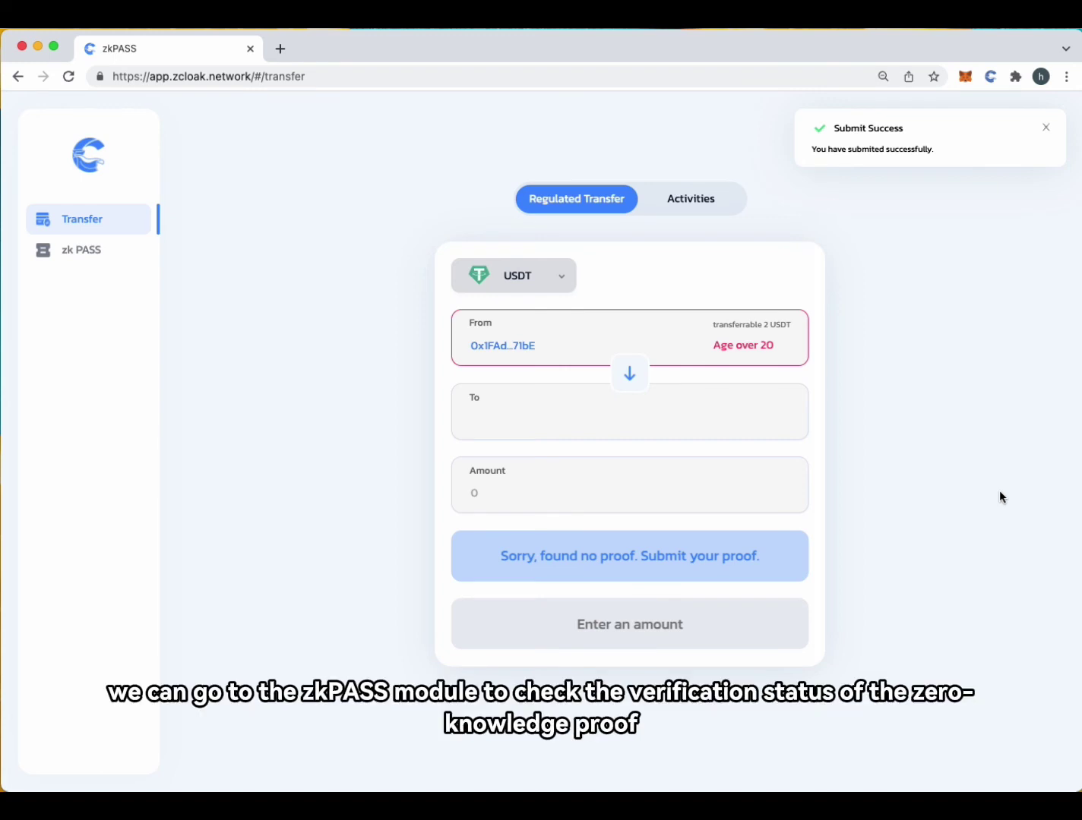
Go to My Passes and expand the Age over 20 card, highlighting its Verified True status
left_click(87, 251)
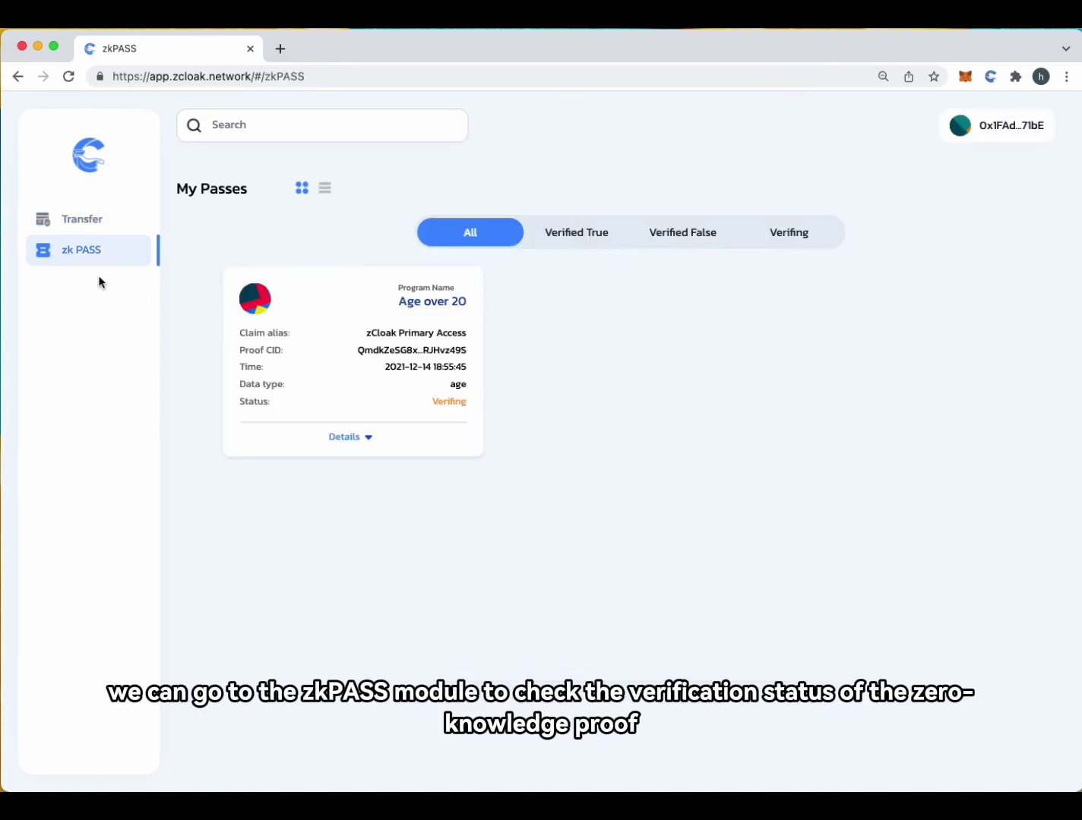
left_click(367, 439)
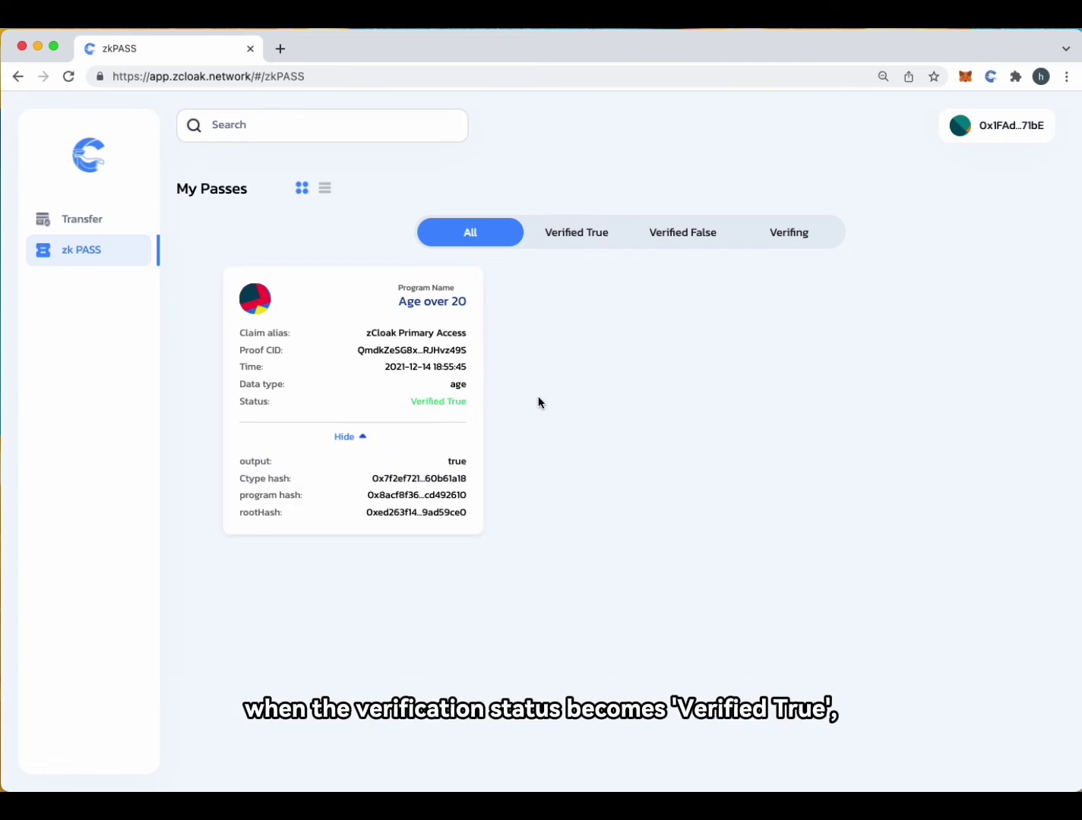
double_click(450, 401)
left_click(583, 408)
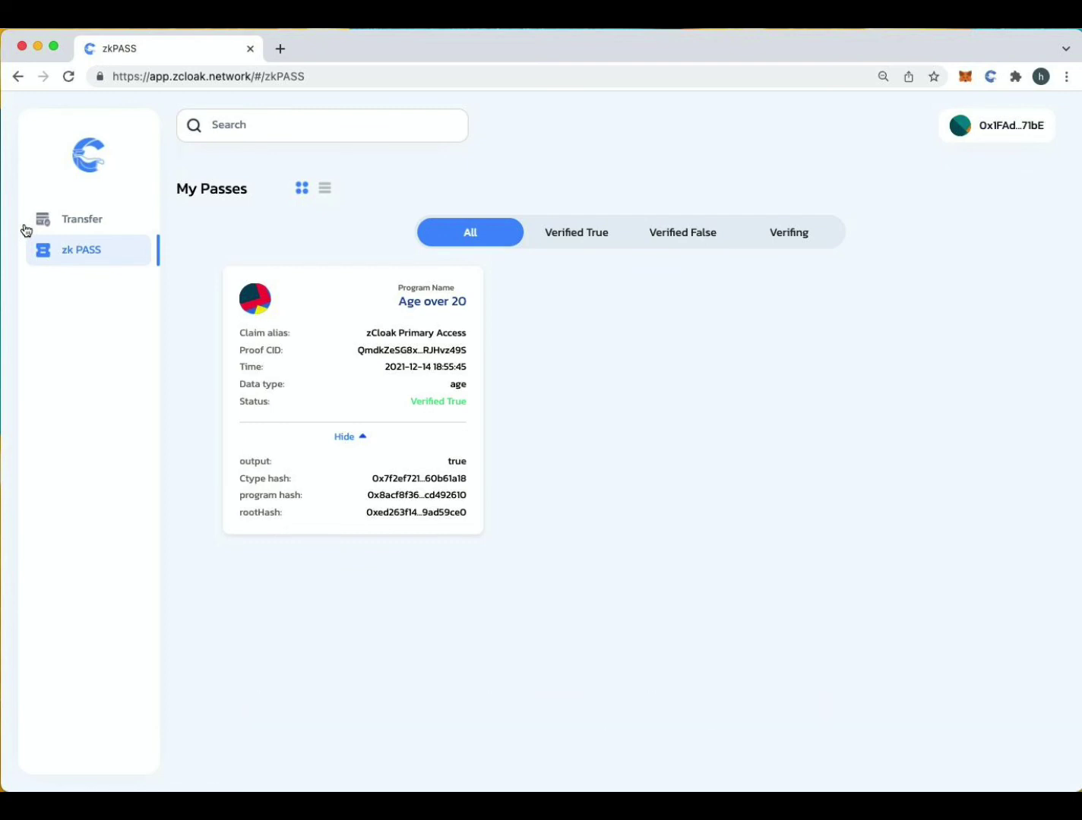
Return to the Regulated Transfer form and select USDT as the token
left_click(67, 219)
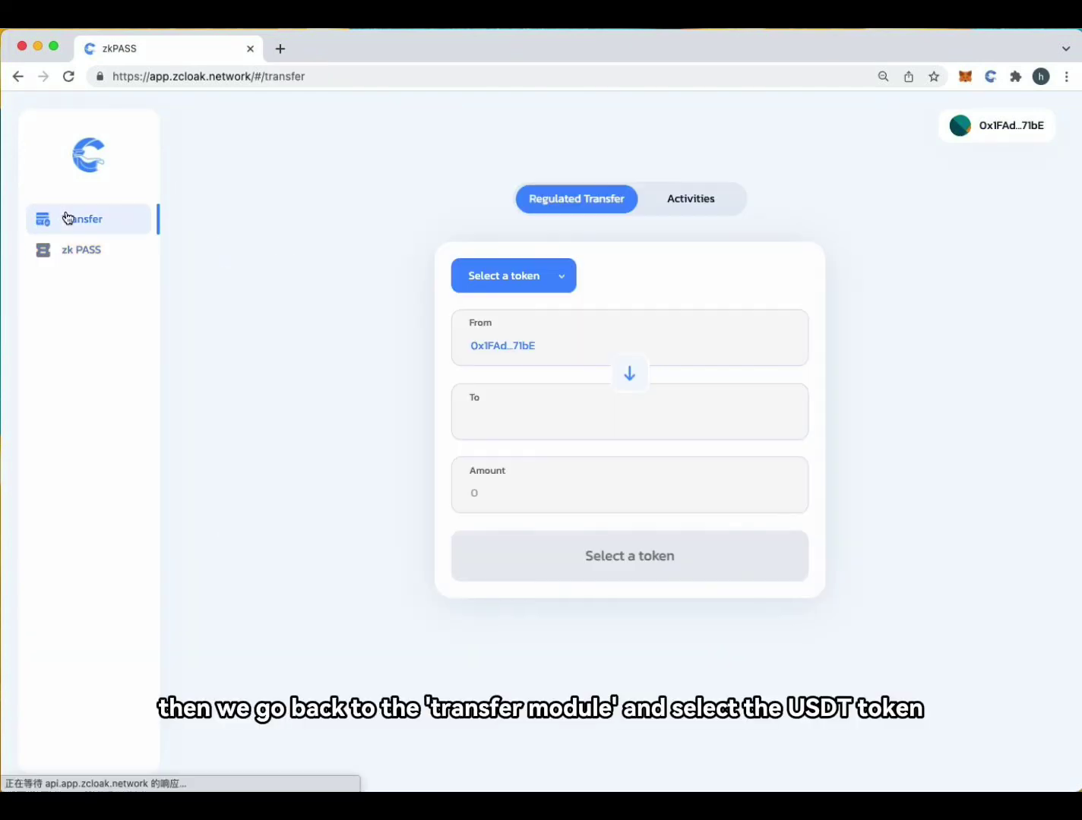
left_click(502, 275)
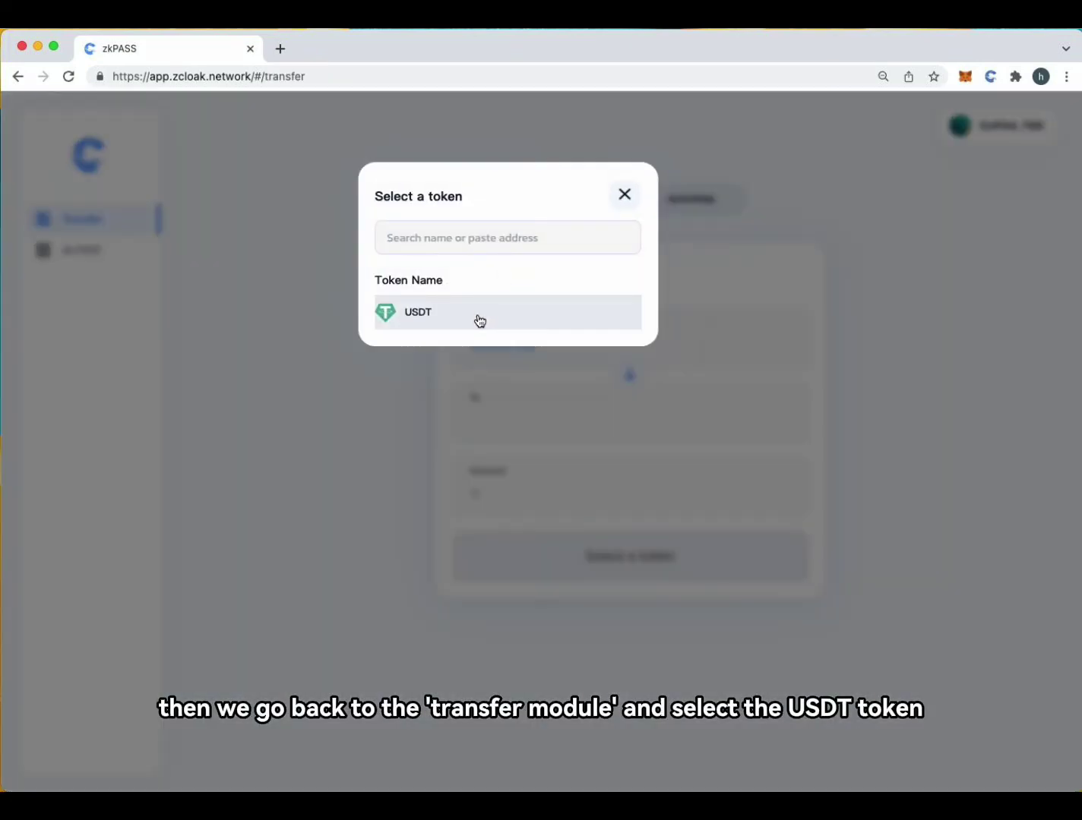
left_click(480, 319)
left_click(551, 420)
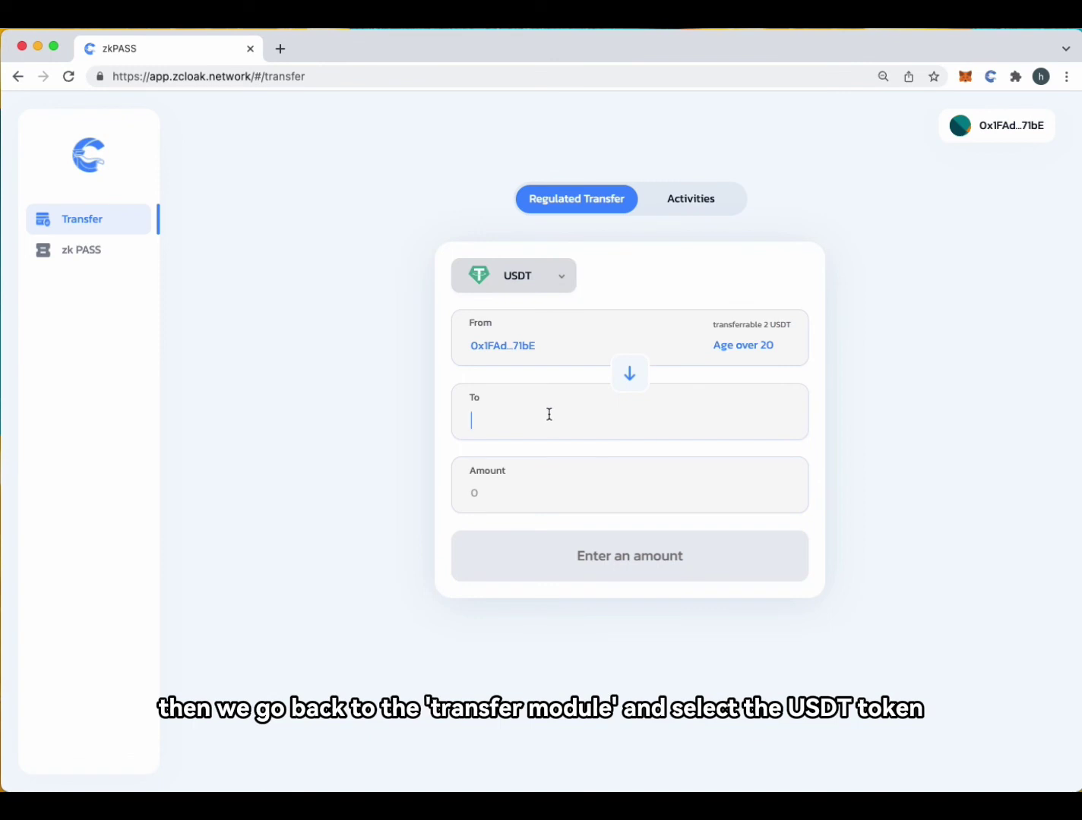
In MetaMask, check that Sender holds 2 USDT and Receiver none, then switch back to Sender
left_click(965, 77)
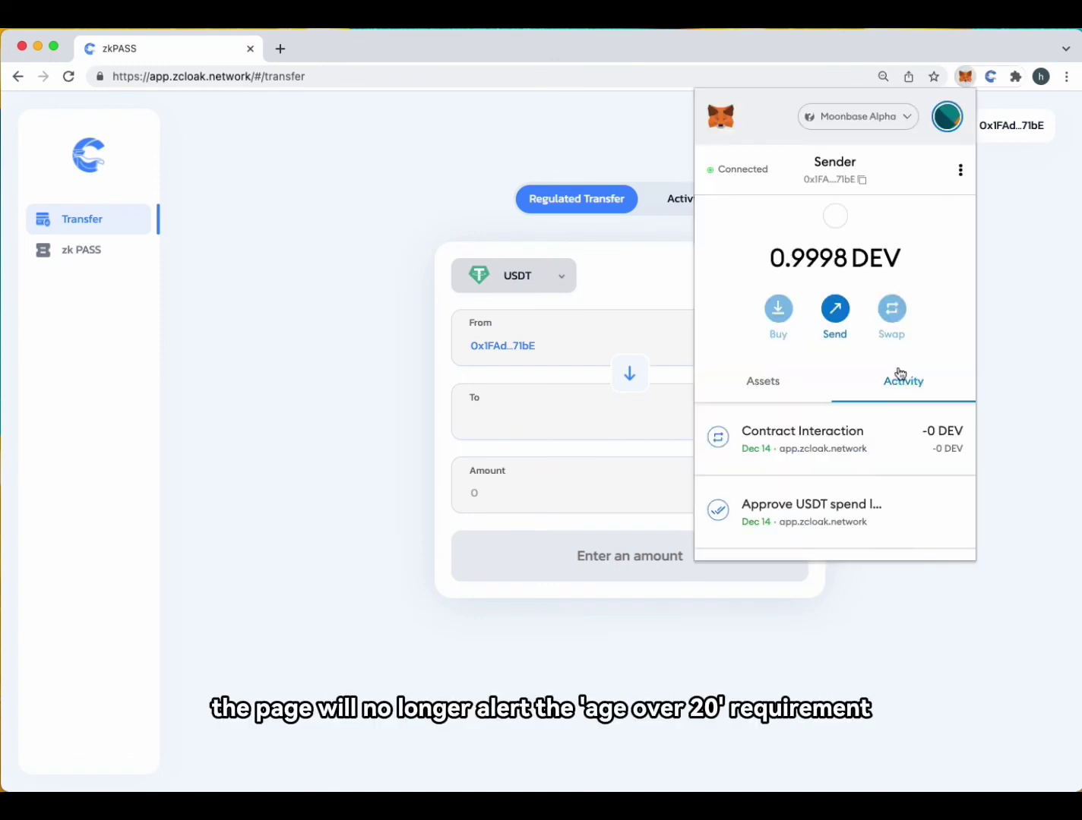
left_click(787, 391)
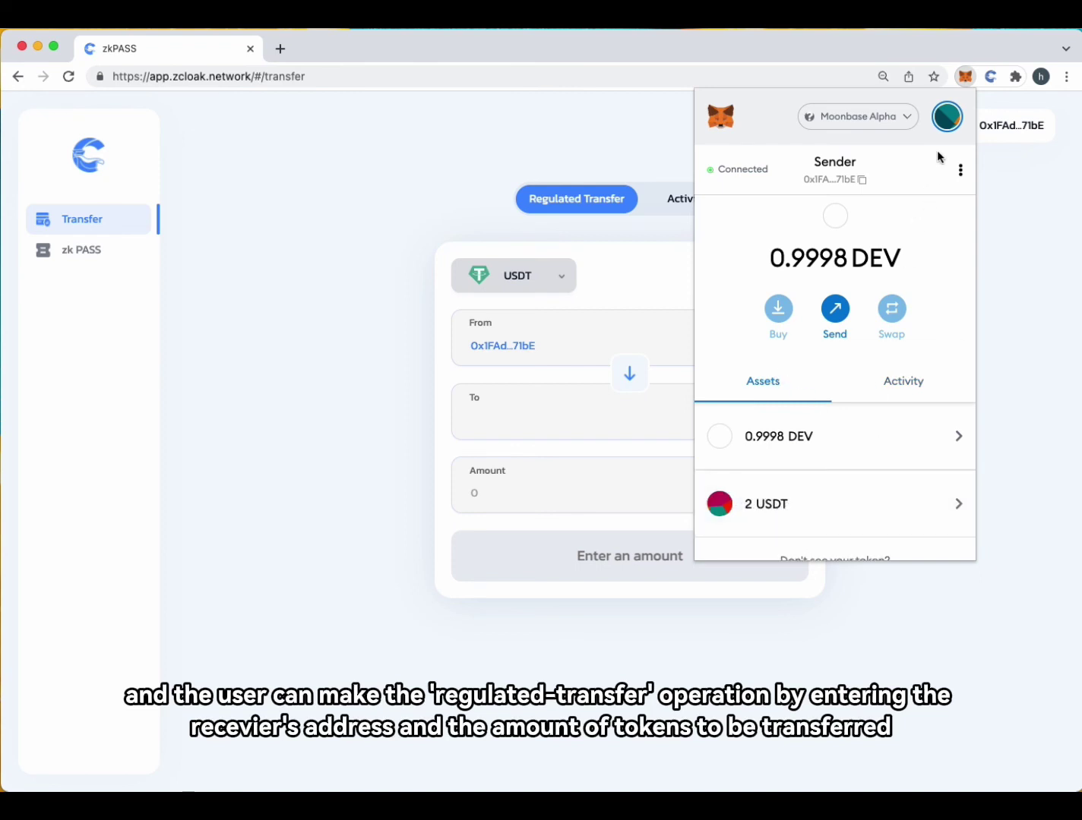
left_click(947, 117)
left_click(816, 255)
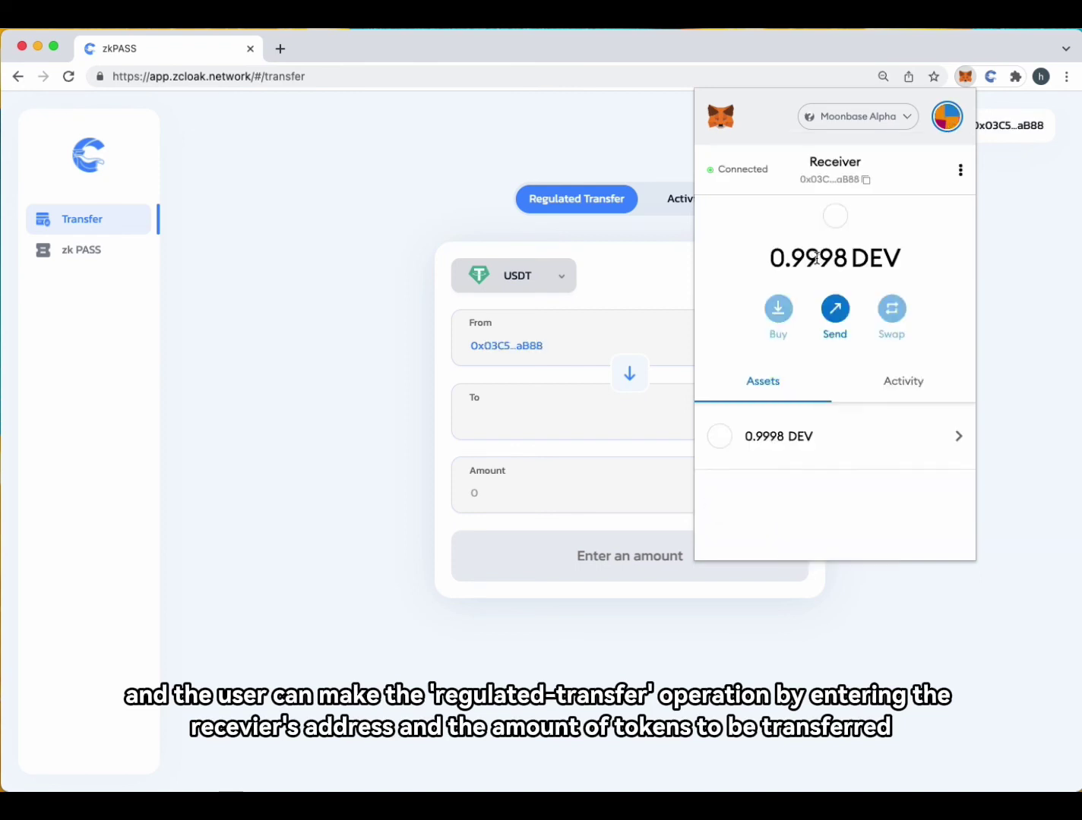
scroll(820, 504, "down", 3)
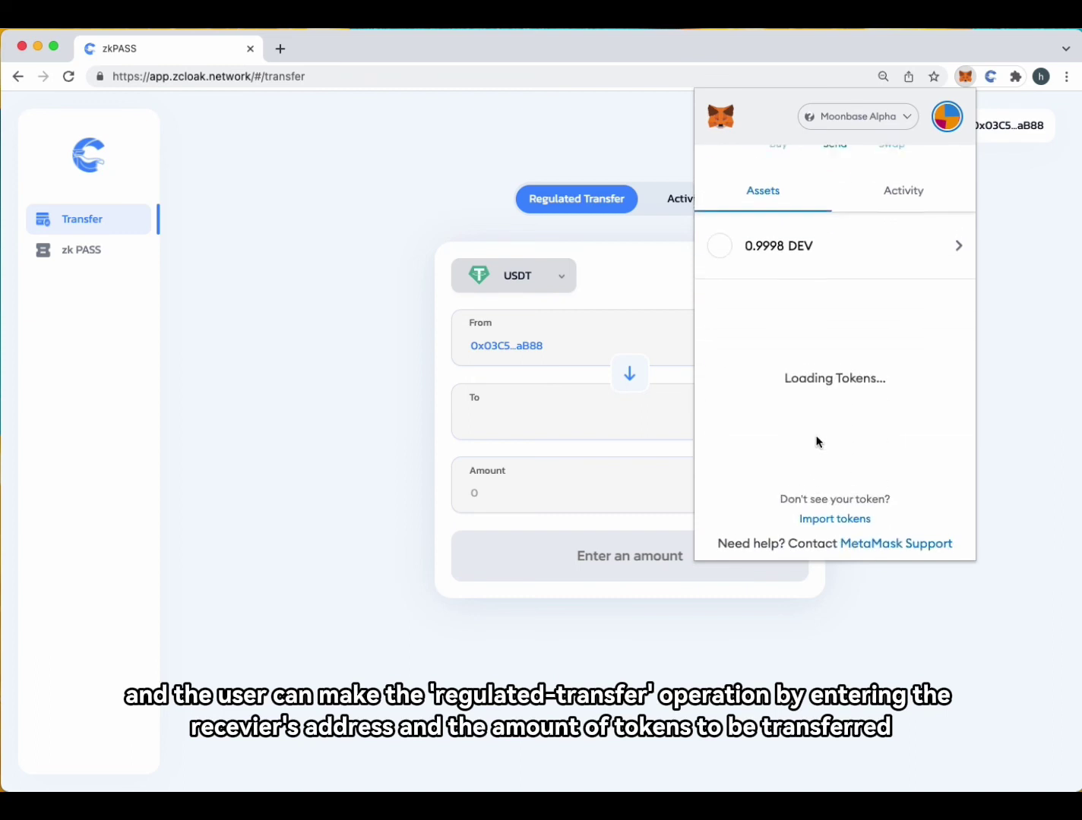
scroll(817, 456, "up", 2)
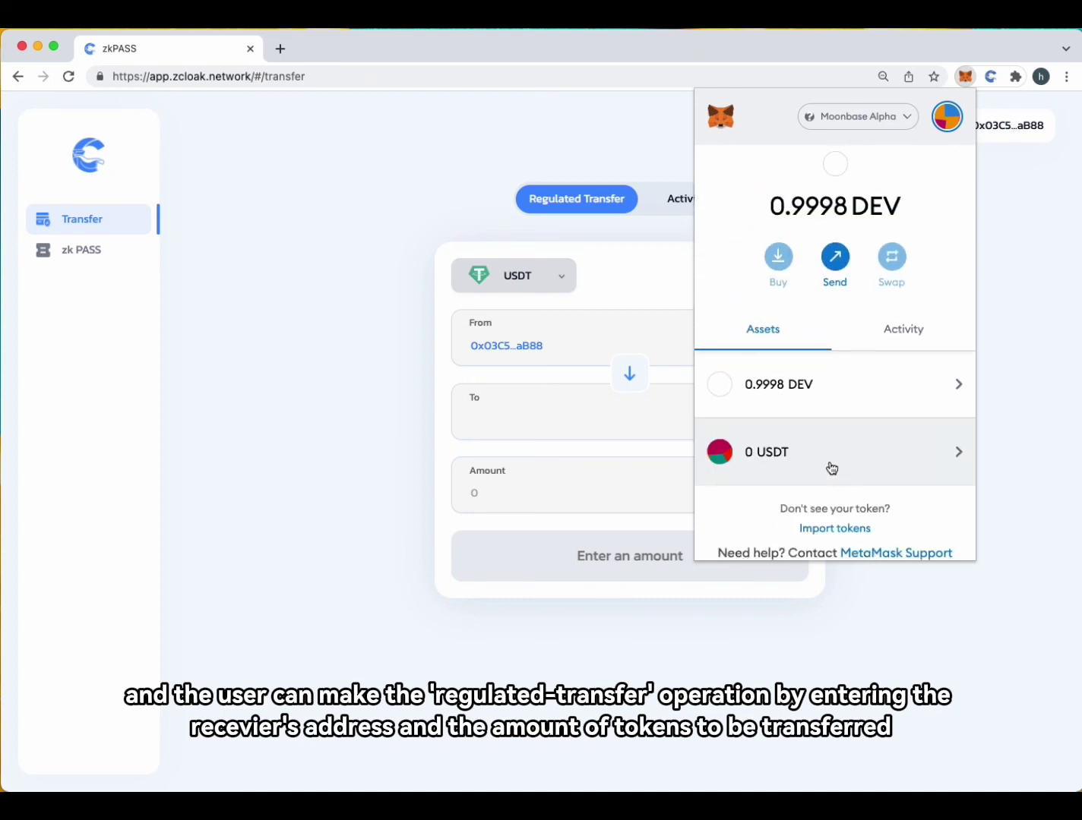
scroll(796, 456, "up", 1)
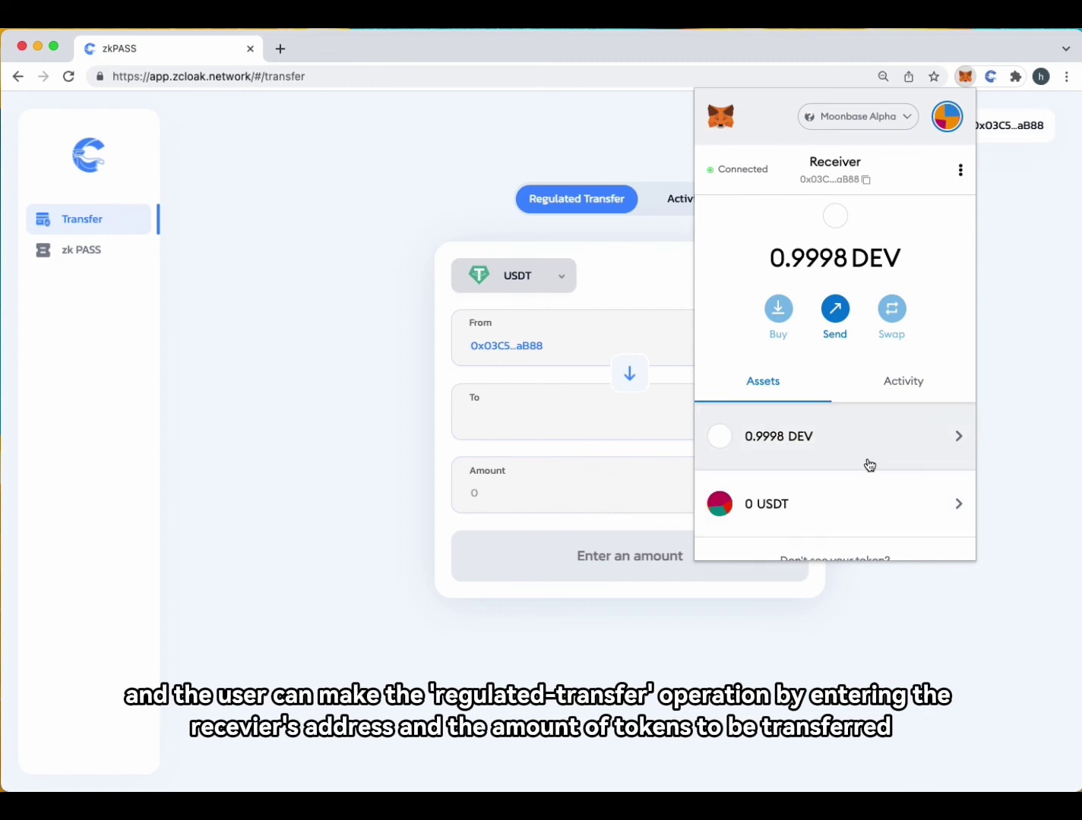
left_click(948, 117)
left_click(838, 205)
left_click(783, 402)
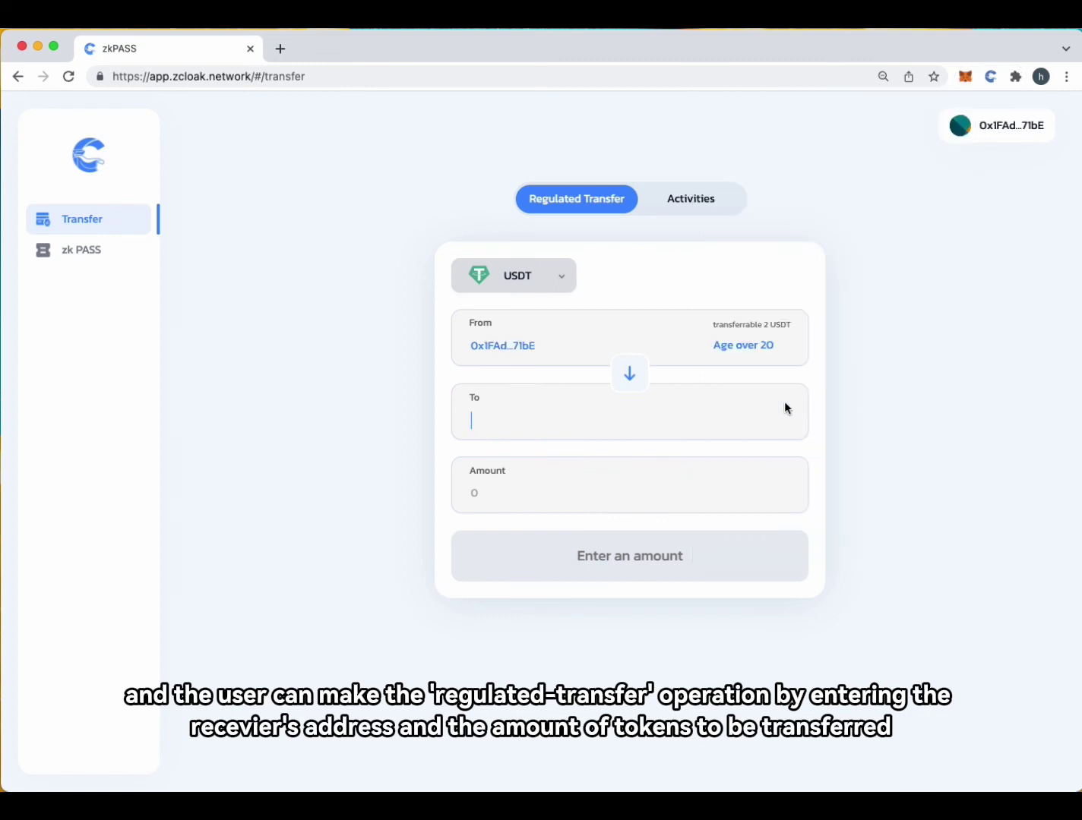
Enter the Receiver's wallet address as recipient and 1 as the USDT amount
type("0x03C5cd4bDB1F4756ccBC1641beD321616A62aB88")
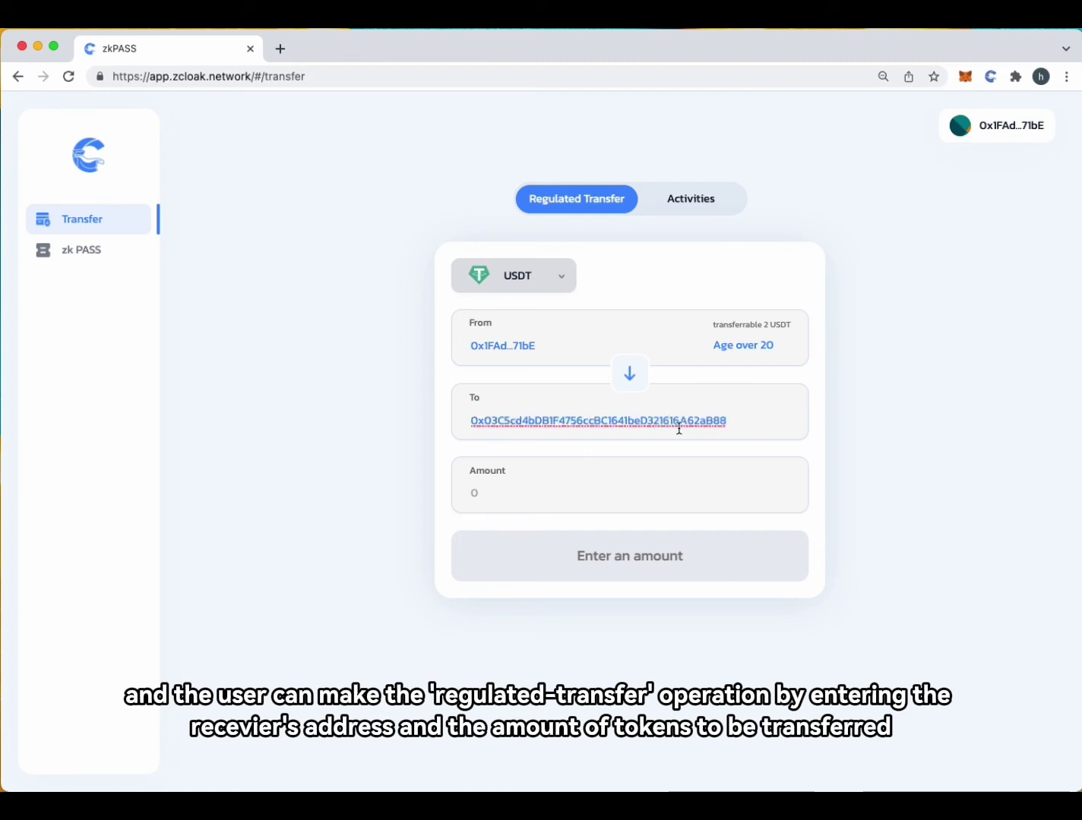
left_click(641, 490)
key("BackSpace")
type("1")
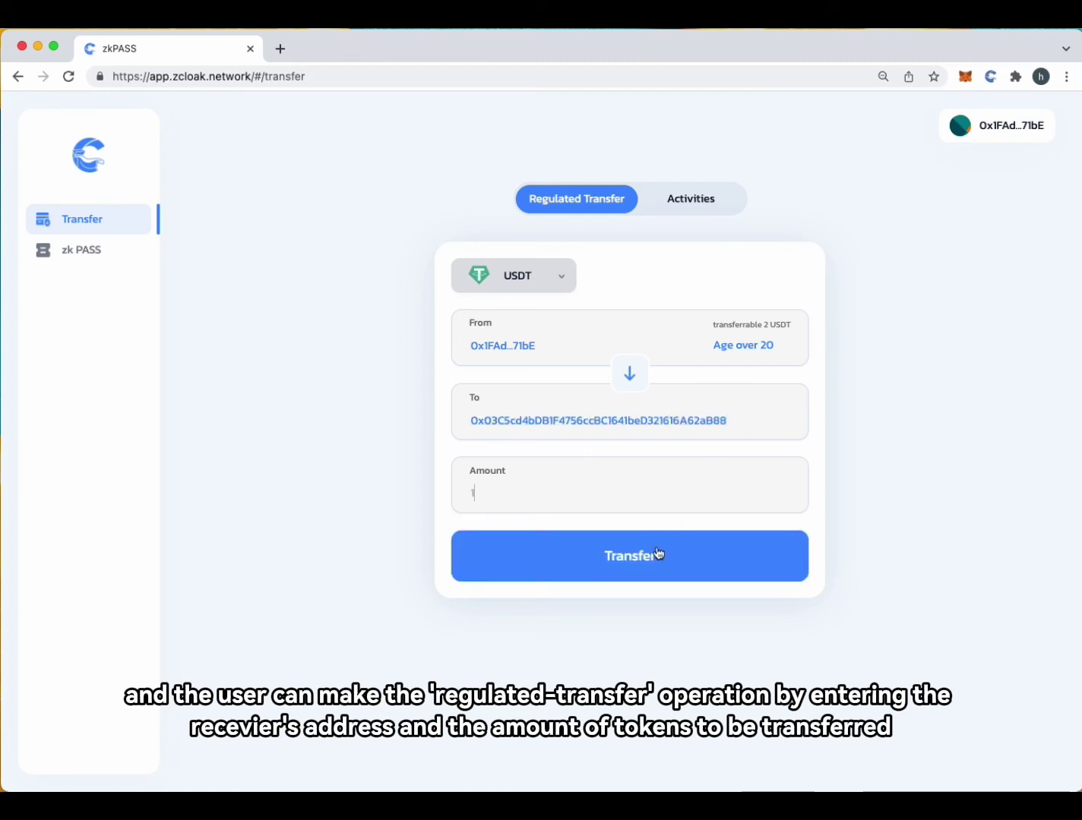
Submit the 1 USDT transfer and approve the transaction in MetaMask
left_click(625, 559)
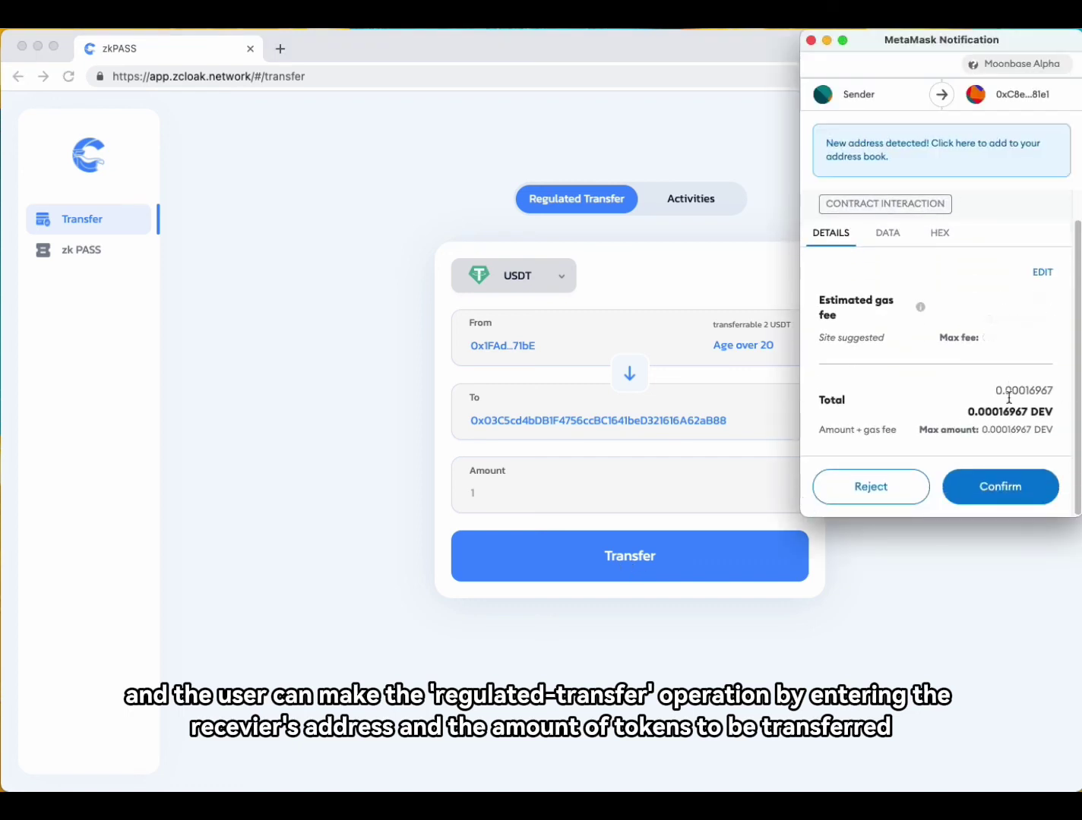
scroll(959, 380, "down", 1)
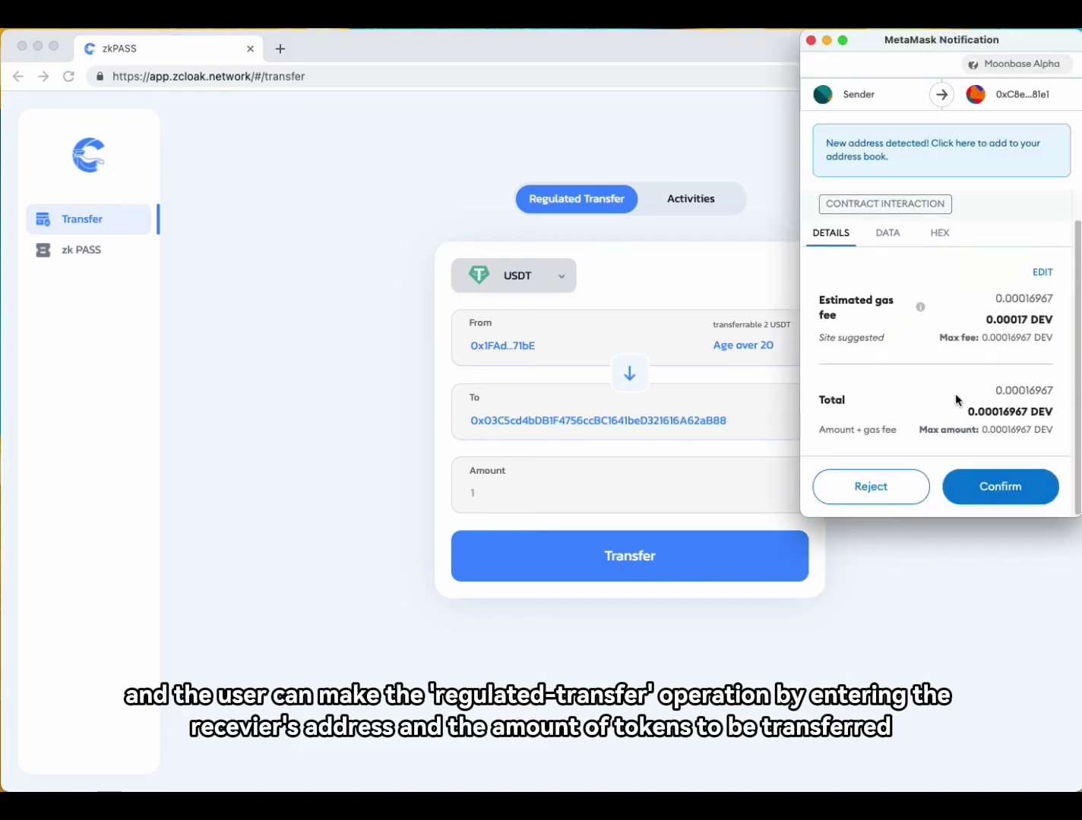
left_click(1000, 488)
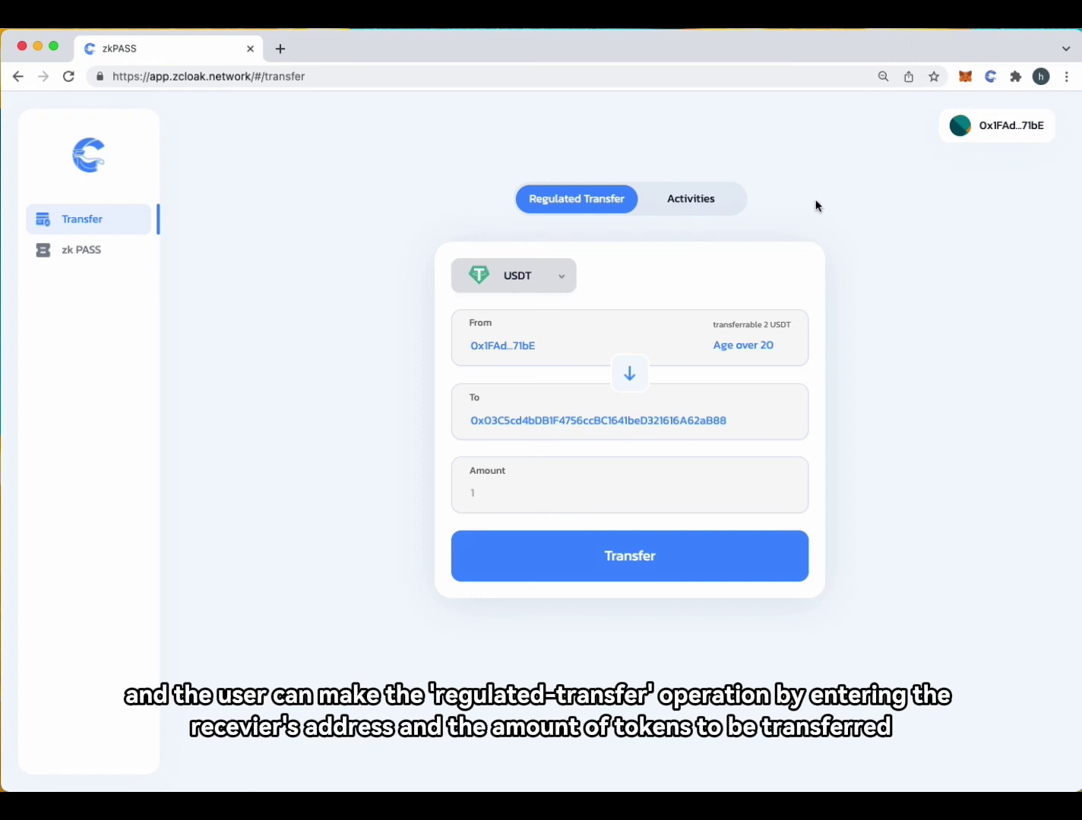
Check the Sender's token balances in MetaMask, then switch the wallet to the Receiver account
left_click(965, 77)
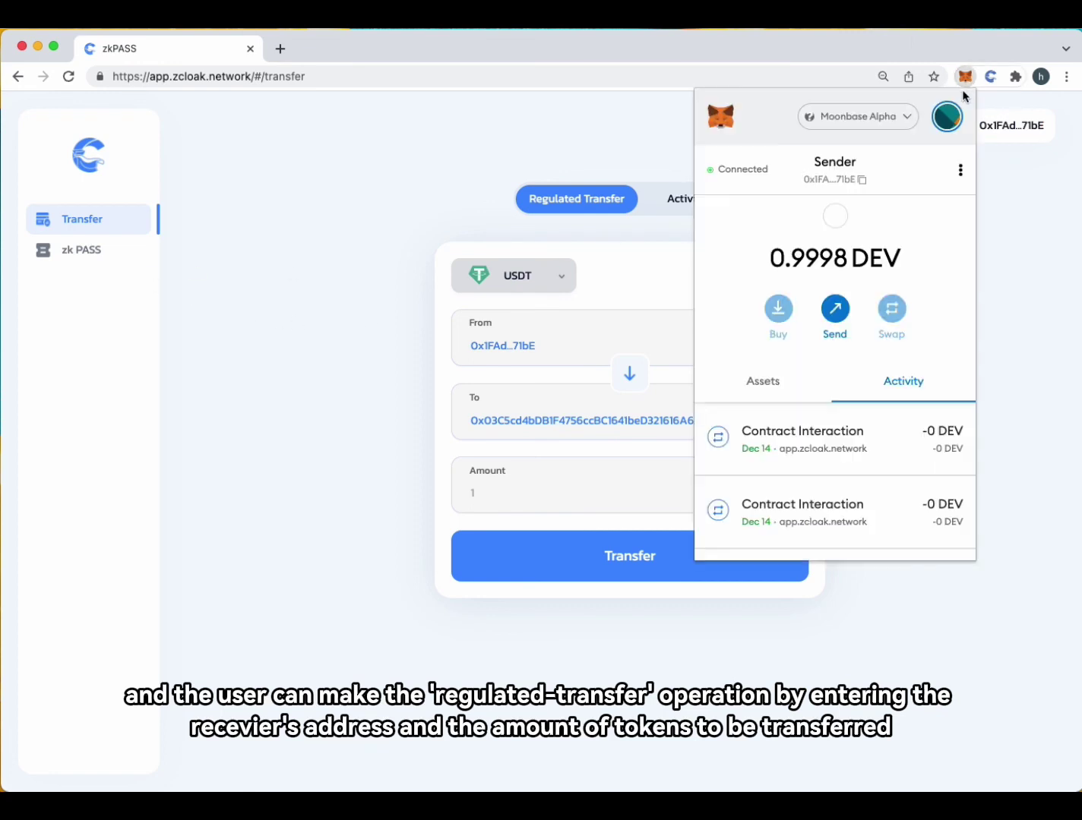
left_click(775, 382)
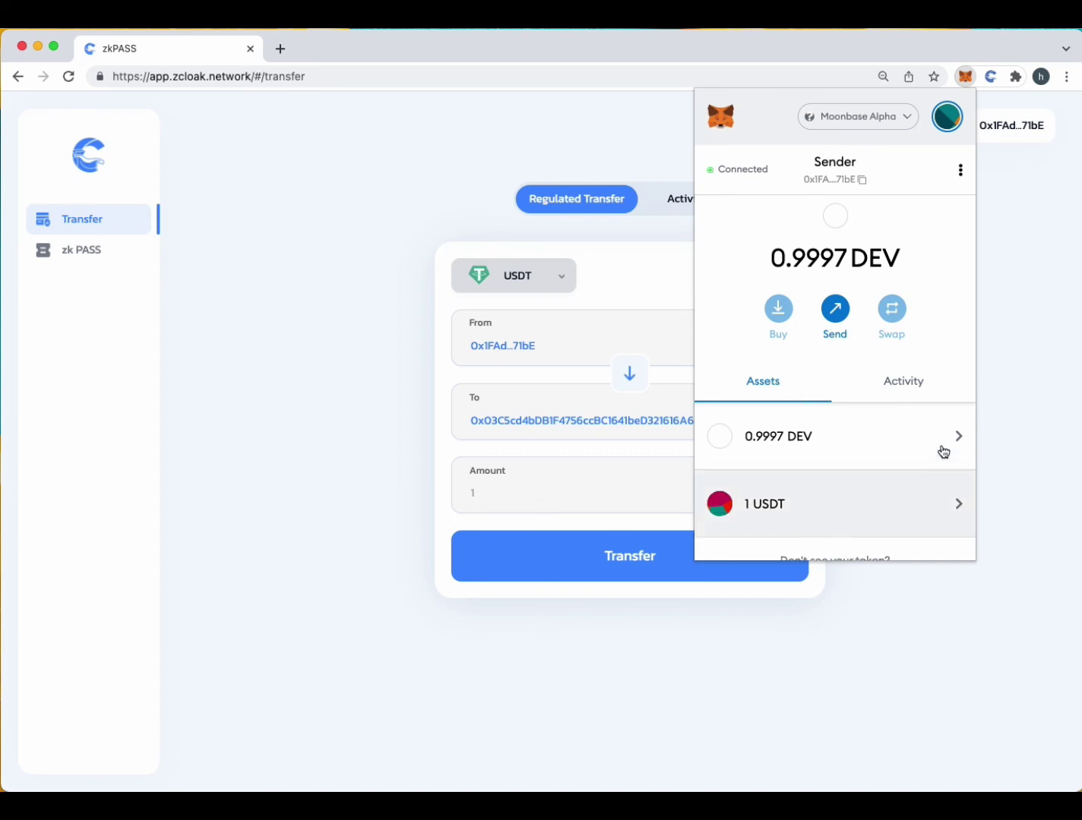
left_click(951, 115)
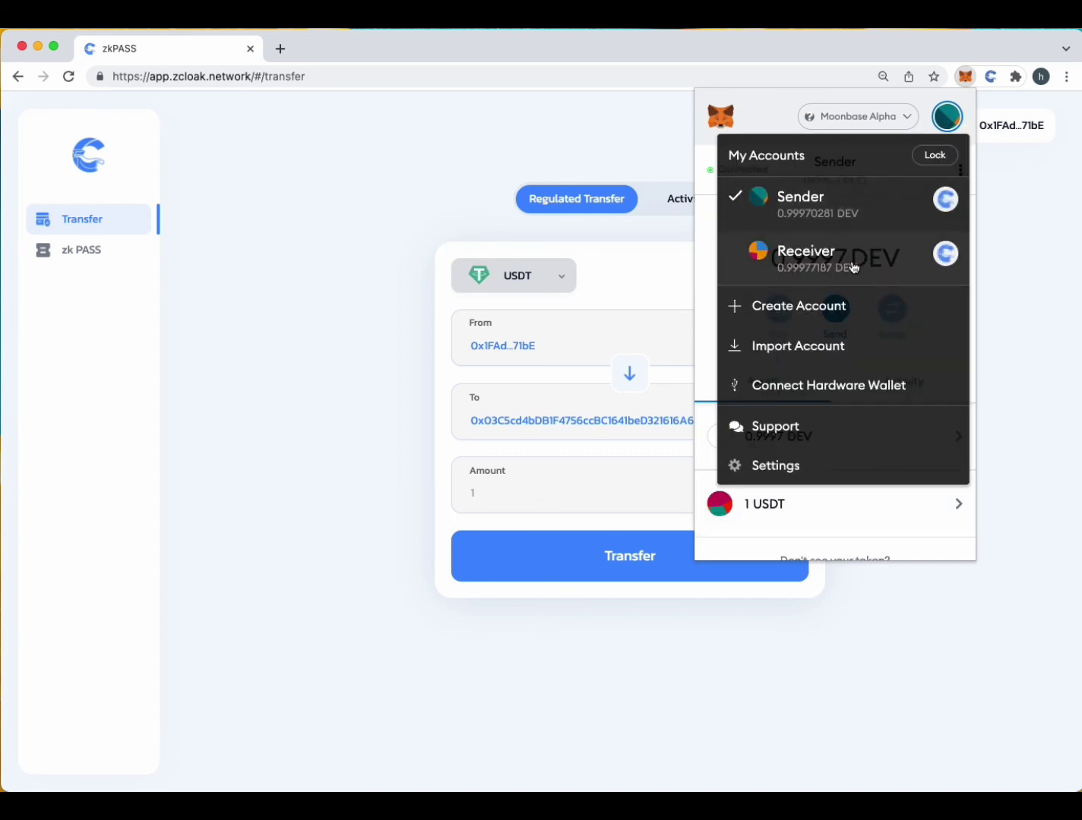
left_click(849, 263)
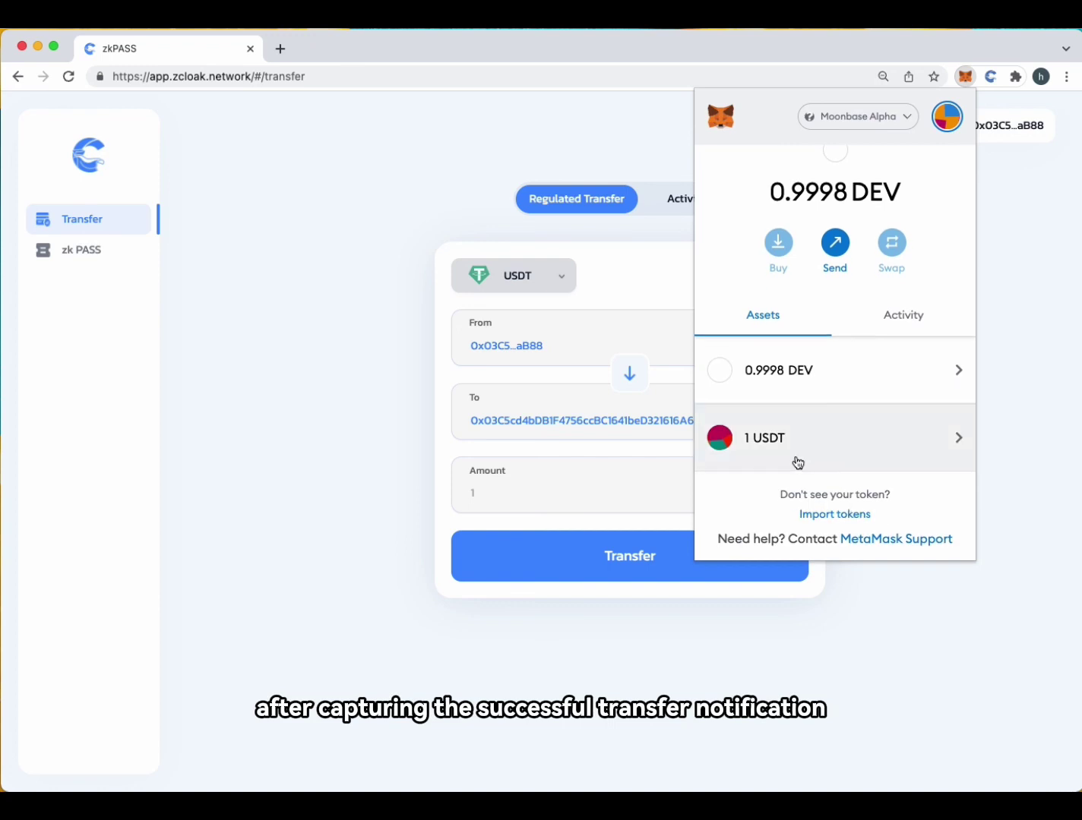
left_click(1018, 422)
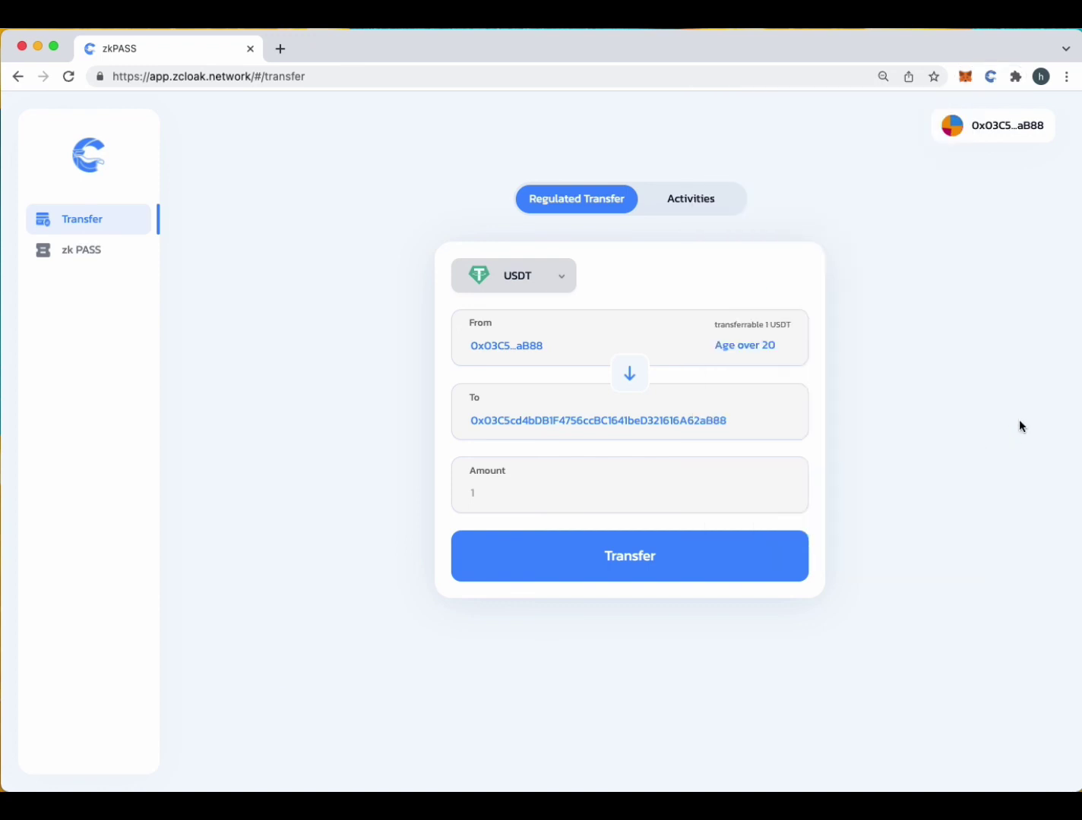